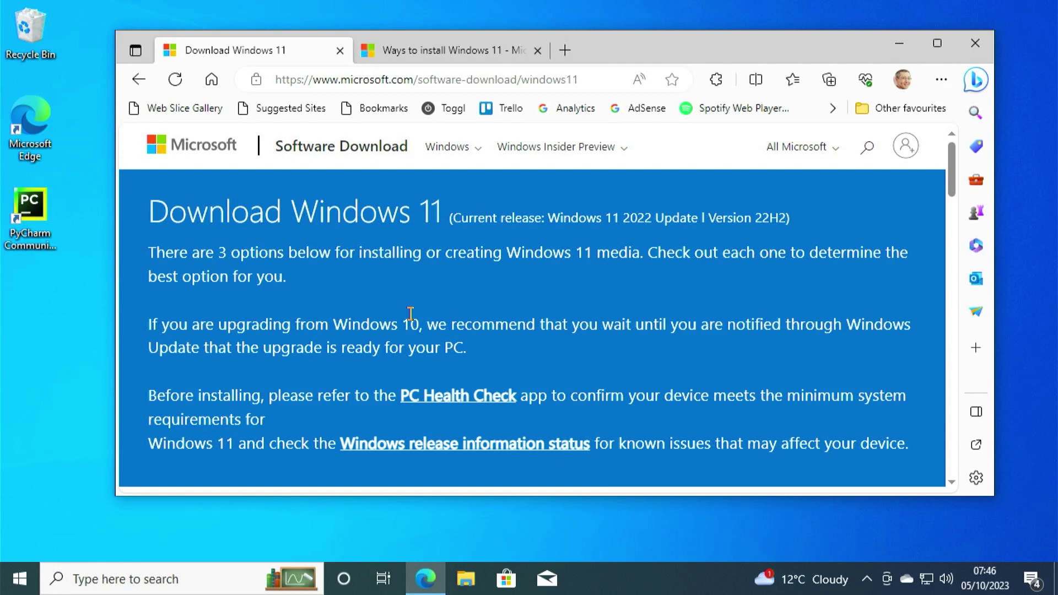
Select the Windows 11 multi-edition ISO for x64 devices and submit it.
{"action": "scroll", "coordinate": [418, 301], "scroll_direction": "down", "scroll_amount": 10}
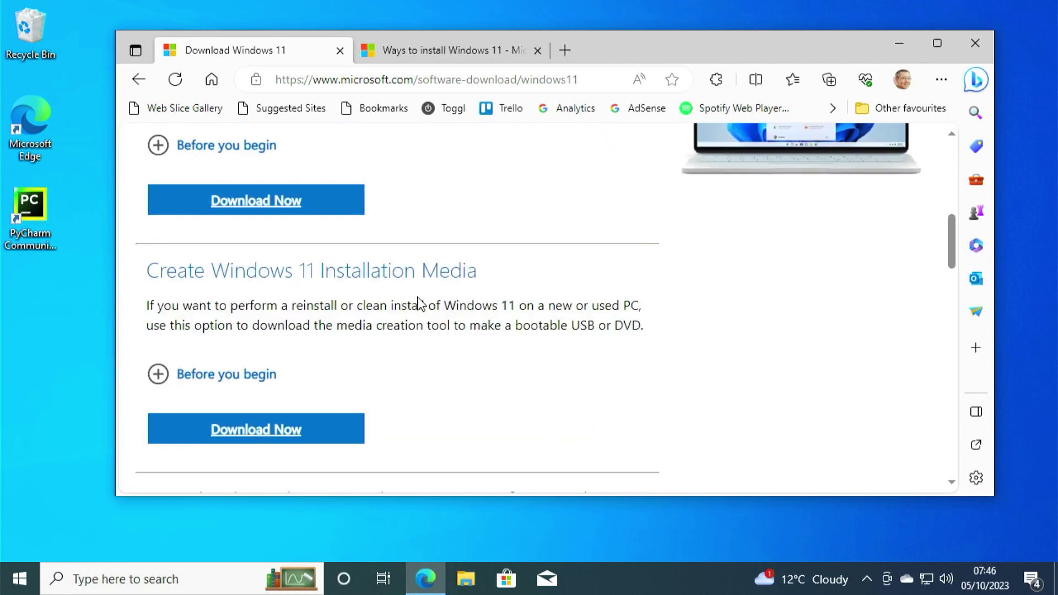
{"action": "scroll", "coordinate": [418, 298], "scroll_direction": "down", "scroll_amount": 5}
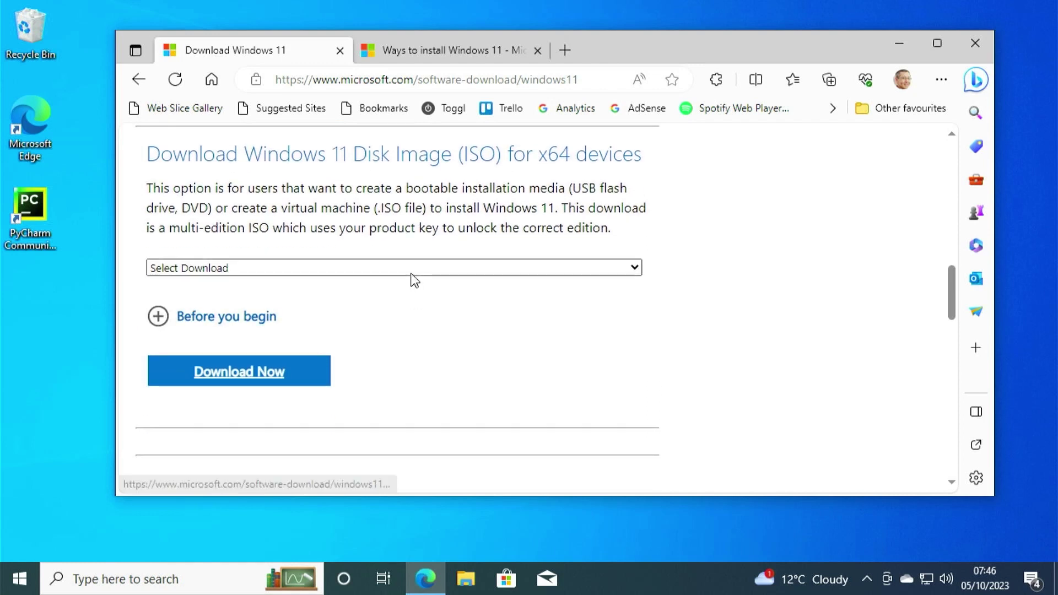
{"action": "left_click", "coordinate": [414, 270]}
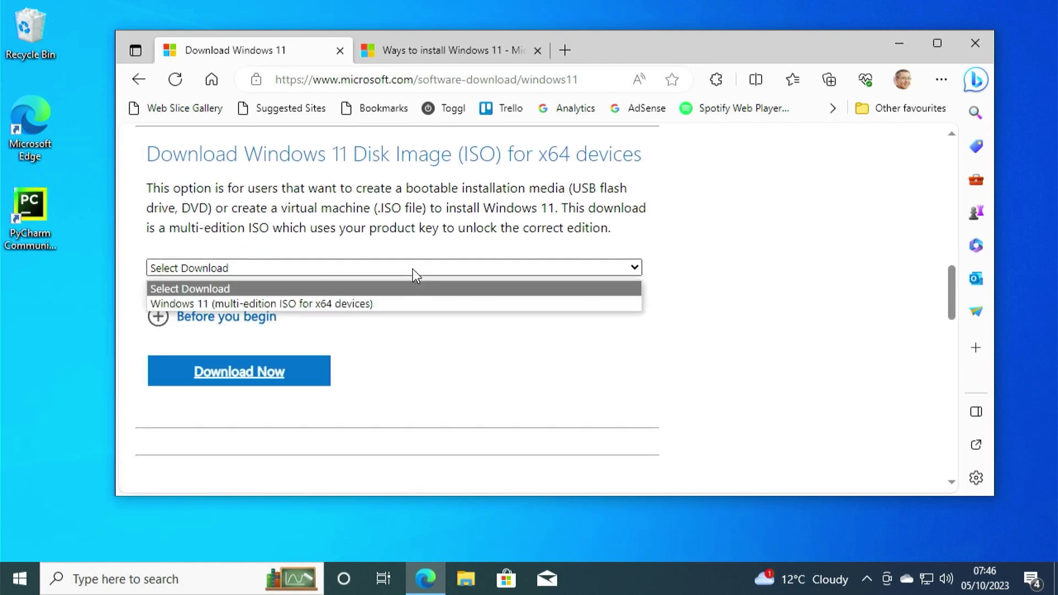
{"action": "left_click", "coordinate": [330, 301]}
{"action": "left_click", "coordinate": [267, 373]}
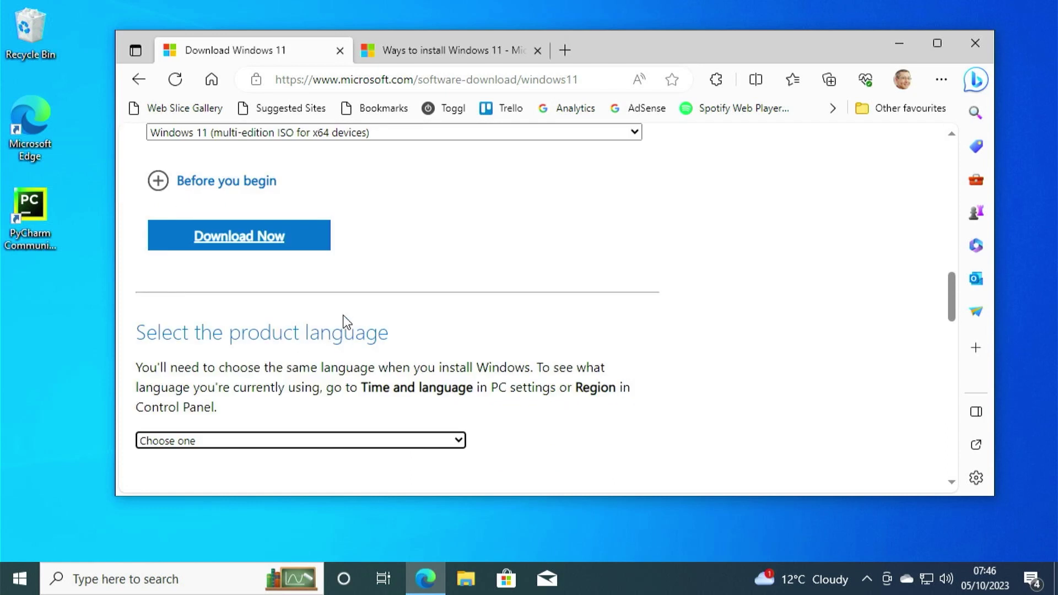
Choose English International as the product language and start the 64-bit download.
{"action": "scroll", "coordinate": [347, 325], "scroll_direction": "down", "scroll_amount": 2}
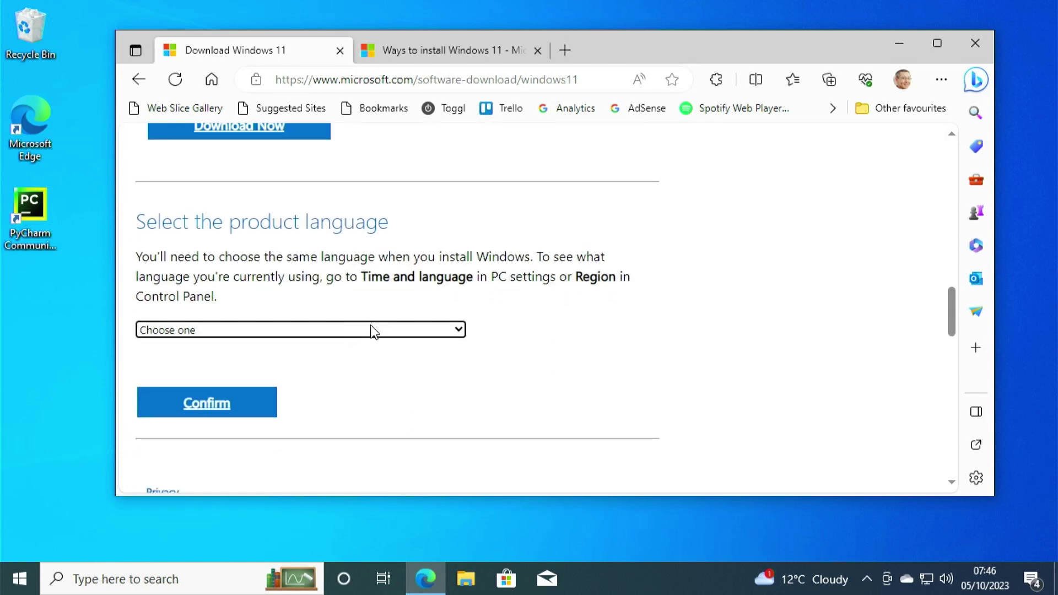
{"action": "left_click", "coordinate": [373, 330]}
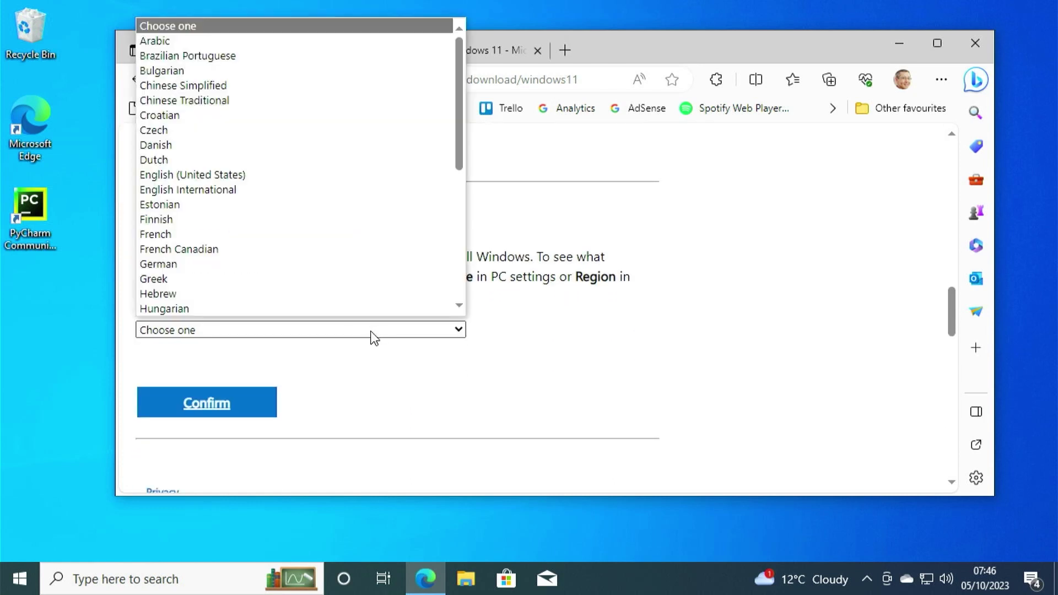
{"action": "left_click", "coordinate": [246, 203]}
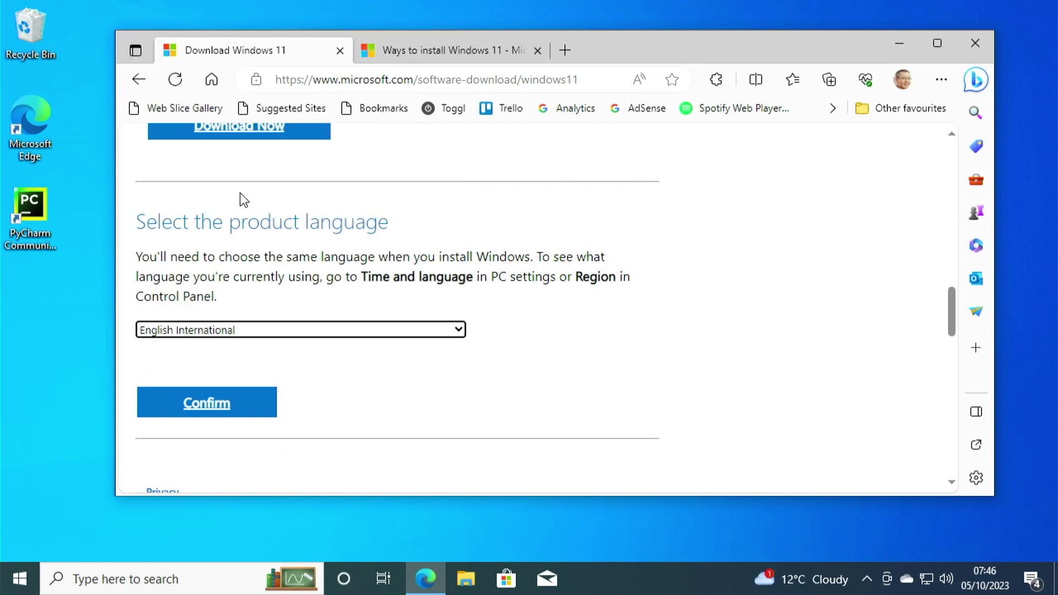
{"action": "left_click", "coordinate": [208, 405]}
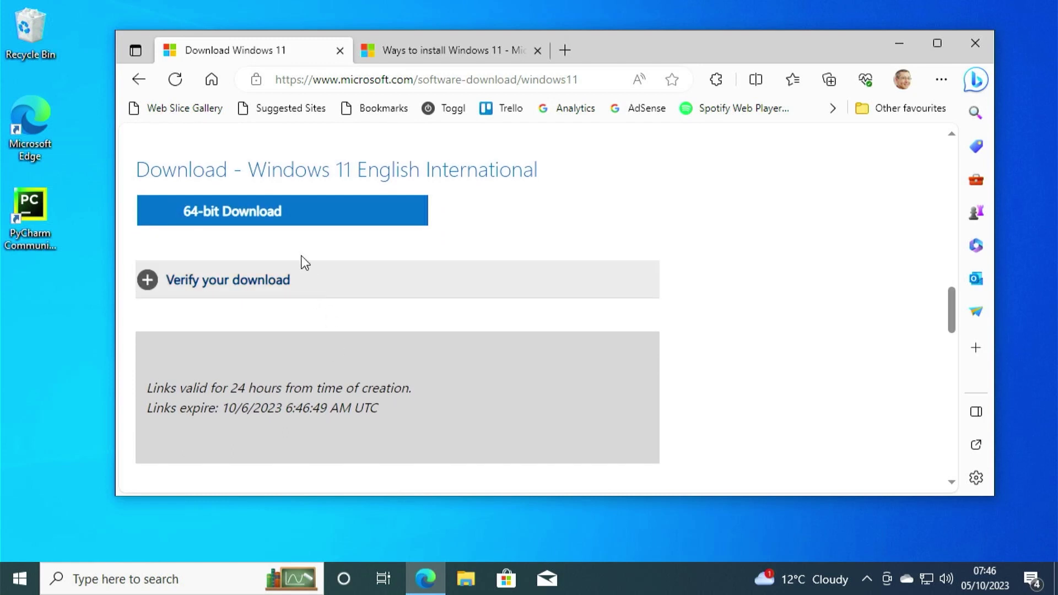
{"action": "left_click", "coordinate": [284, 220]}
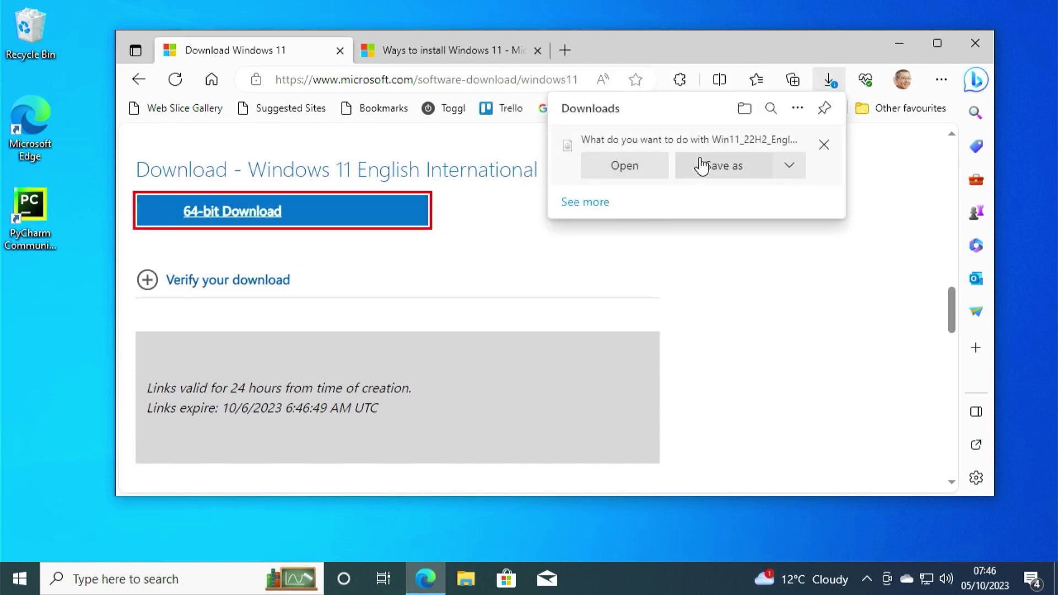
Save the Win11_22H2_EnglishInternational_x64v2 ISO into Downloads\Windows 11.
{"action": "left_click", "coordinate": [704, 164]}
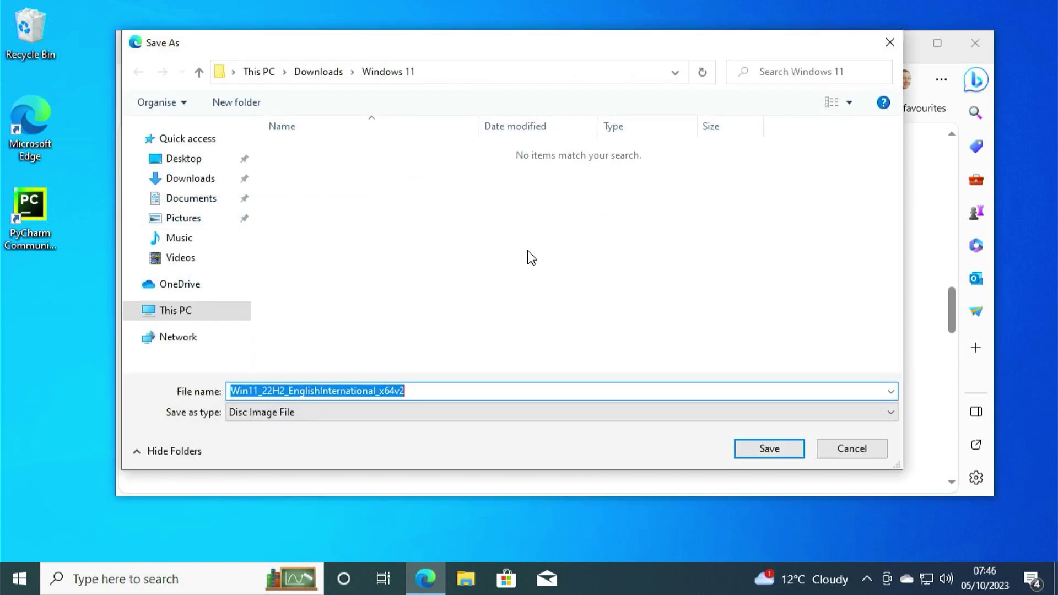
{"action": "left_click", "coordinate": [748, 457]}
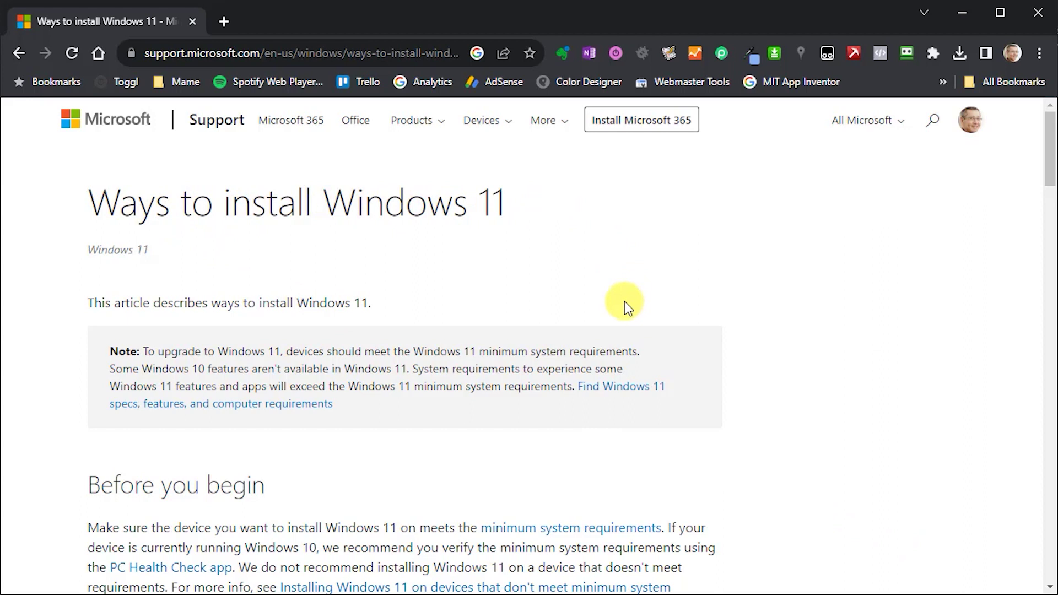
Scroll the article down to the Warning box listing the MoSetup registry key values.
{"action": "scroll", "coordinate": [624, 302], "scroll_direction": "down", "scroll_amount": 3}
{"action": "scroll", "coordinate": [624, 302], "scroll_direction": "down", "scroll_amount": 2}
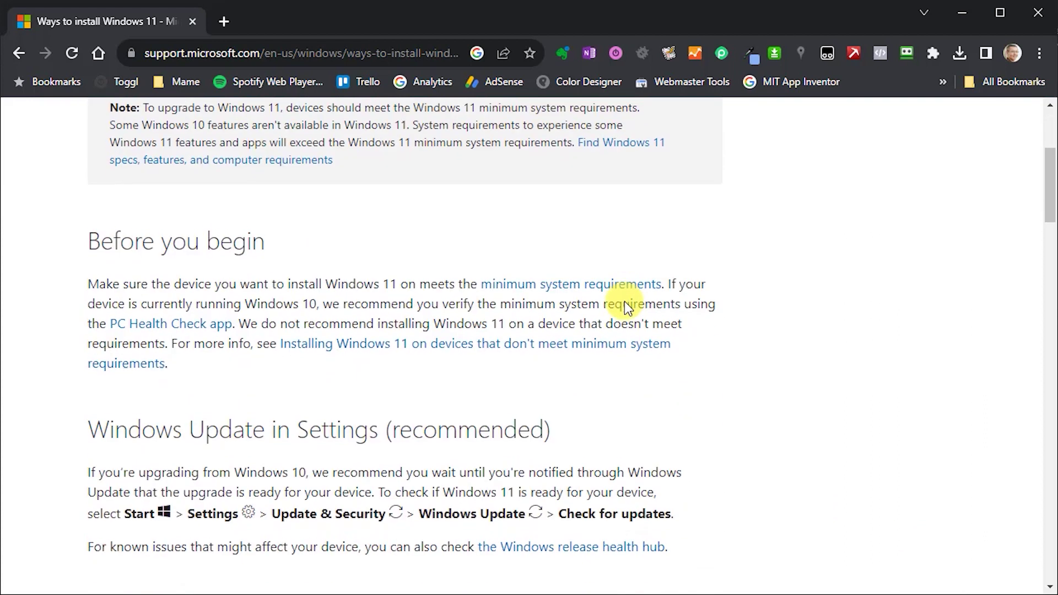
{"action": "scroll", "coordinate": [625, 301], "scroll_direction": "down", "scroll_amount": 2}
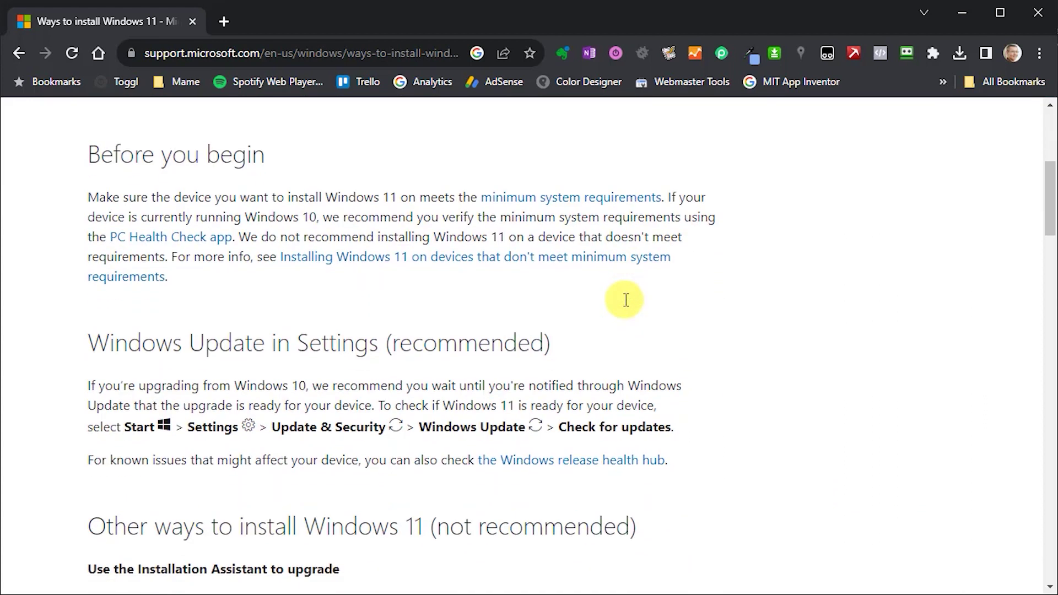
{"action": "scroll", "coordinate": [626, 300], "scroll_direction": "down", "scroll_amount": 4}
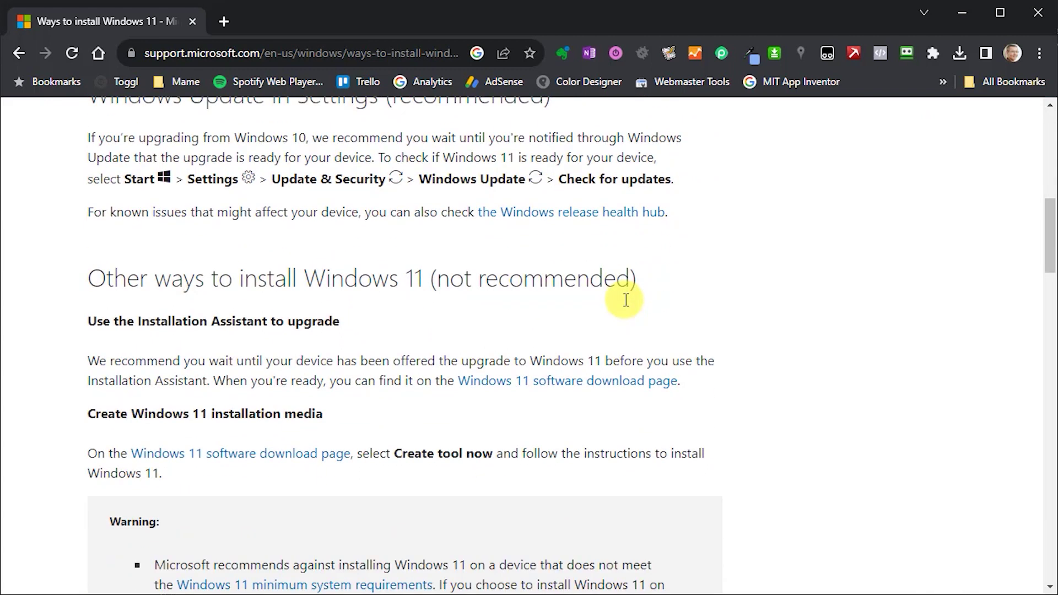
{"action": "scroll", "coordinate": [625, 300], "scroll_direction": "down", "scroll_amount": 1}
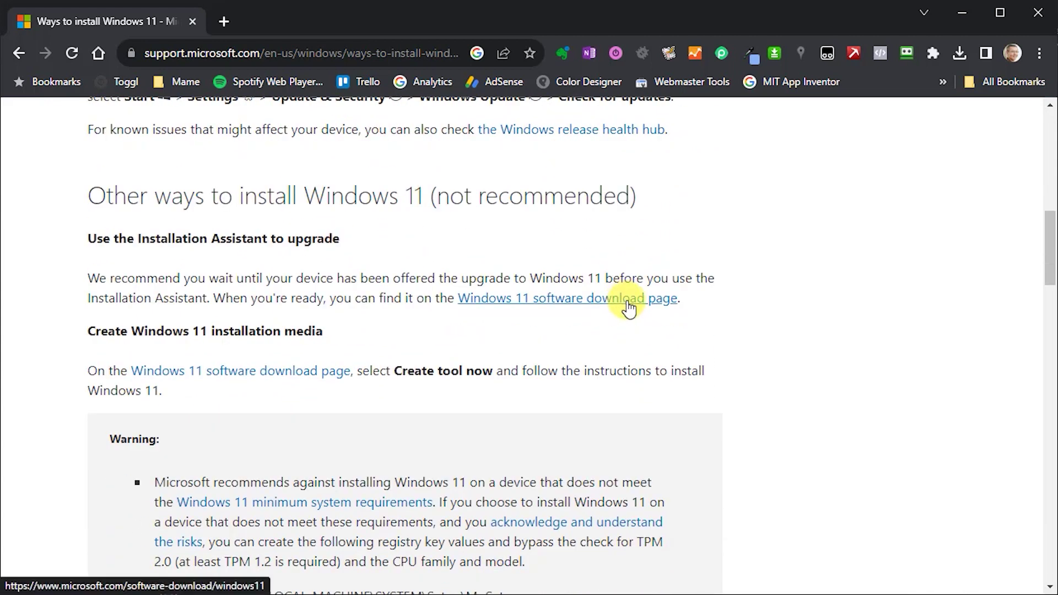
{"action": "scroll", "coordinate": [628, 306], "scroll_direction": "down", "scroll_amount": 1}
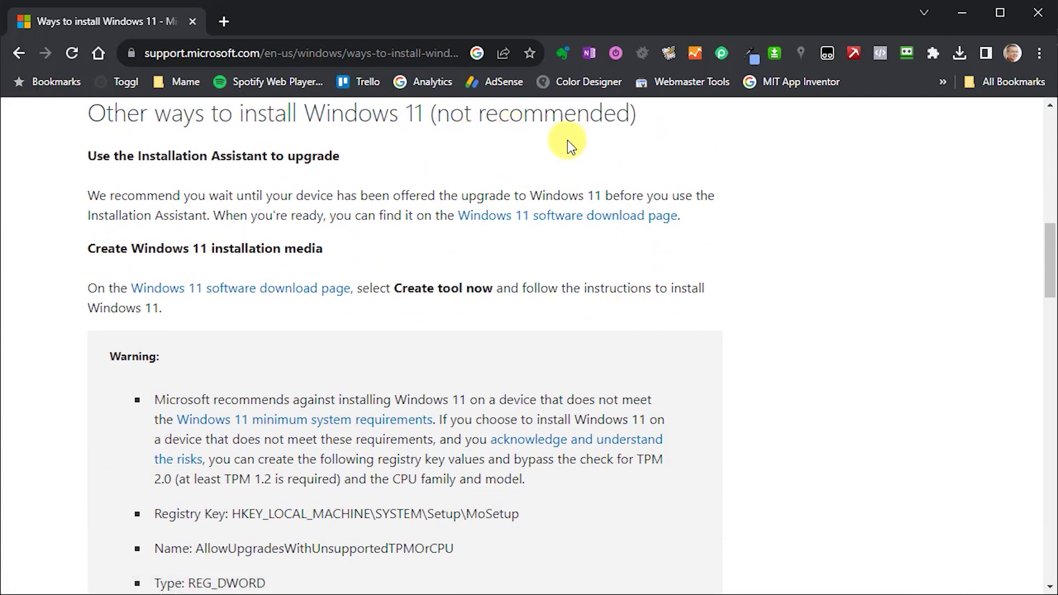
{"action": "scroll", "coordinate": [628, 255], "scroll_direction": "down", "scroll_amount": 2}
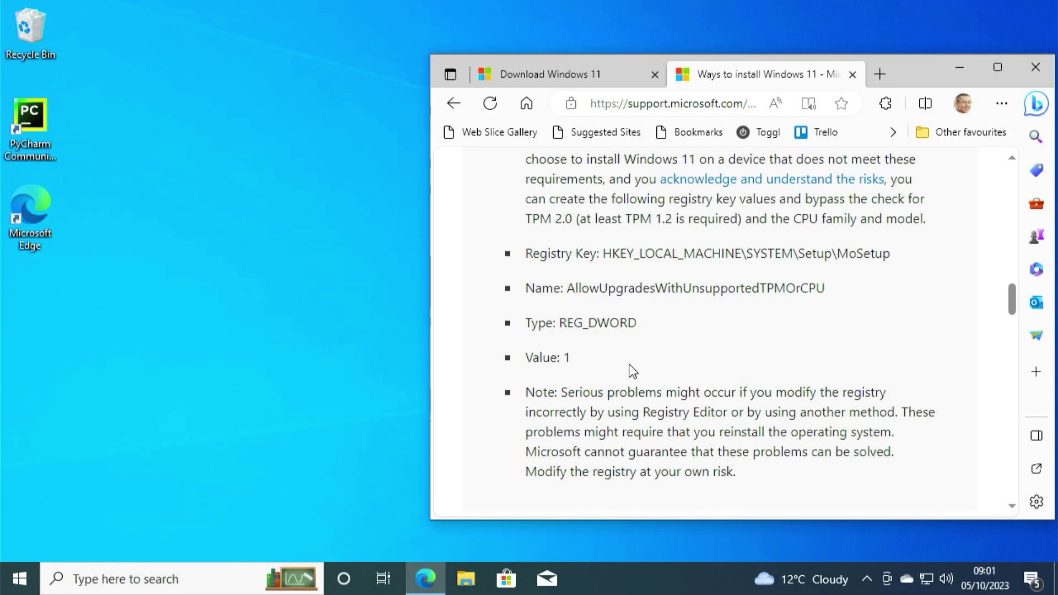
Launch Registry Editor by searching 'regedit' and approve the administrator prompt.
{"action": "left_click", "coordinate": [173, 578]}
{"action": "type", "text": "reg"}
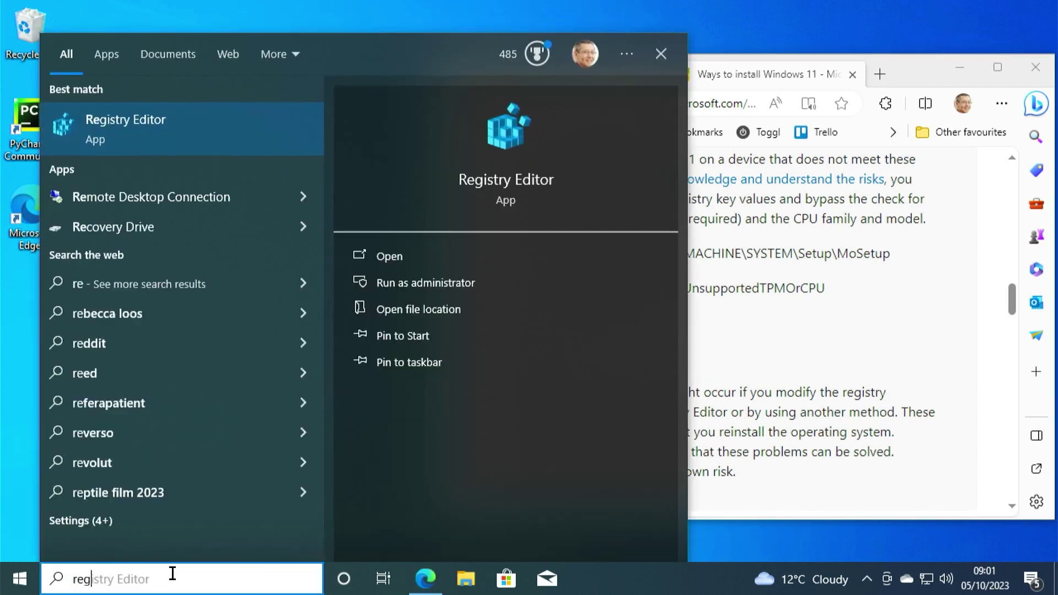
{"action": "type", "text": "edit"}
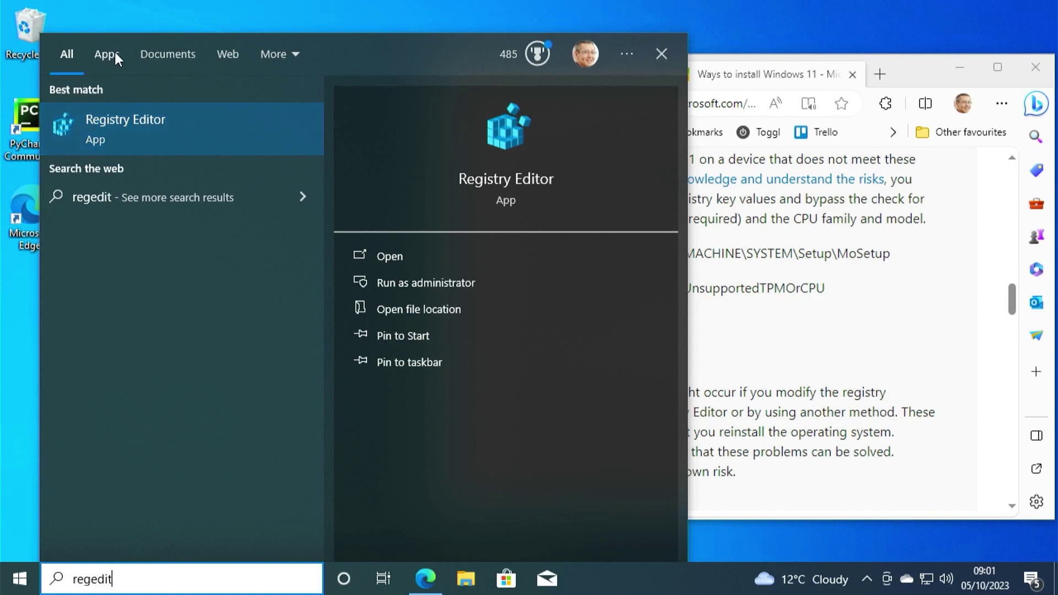
{"action": "left_click", "coordinate": [132, 129]}
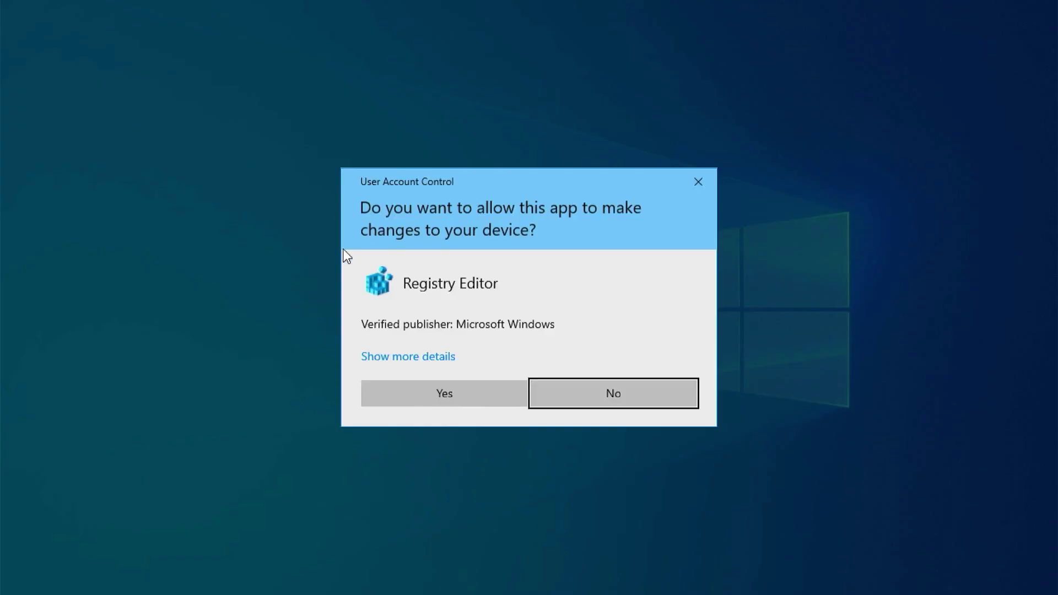
{"action": "left_click", "coordinate": [426, 393]}
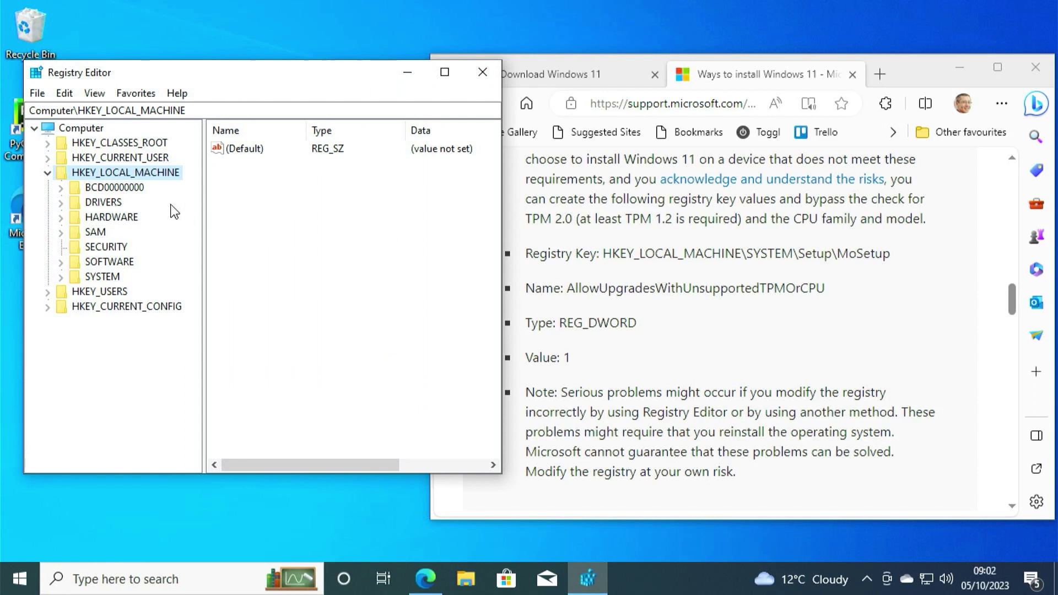
Expand HKEY_LOCAL_MACHINE\SYSTEM\Setup to show its subkeys.
{"action": "left_click", "coordinate": [61, 278]}
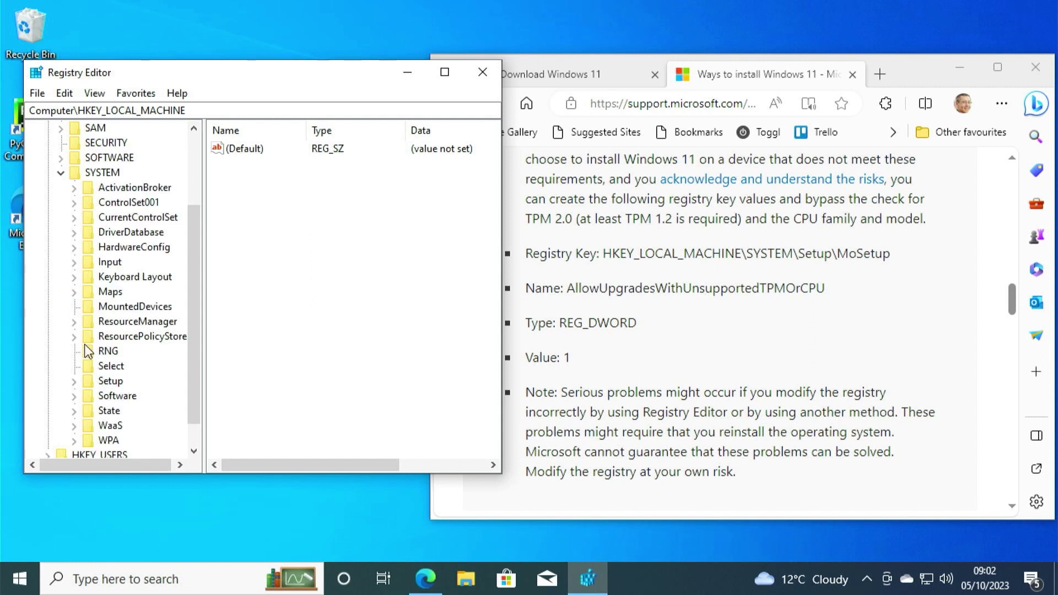
{"action": "left_click", "coordinate": [74, 381]}
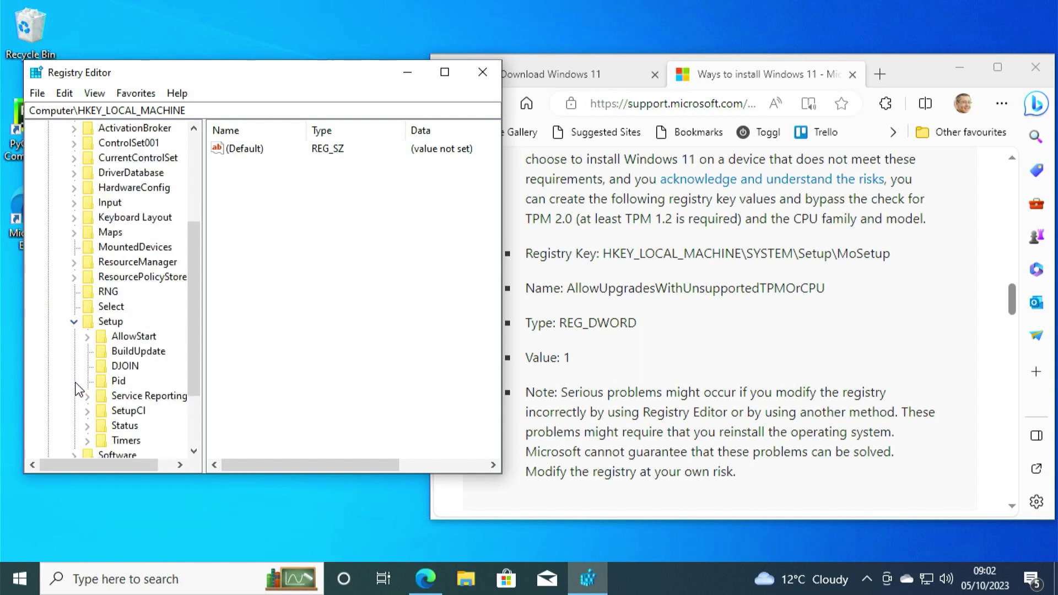
{"action": "scroll", "coordinate": [114, 371], "scroll_direction": "down", "scroll_amount": 2}
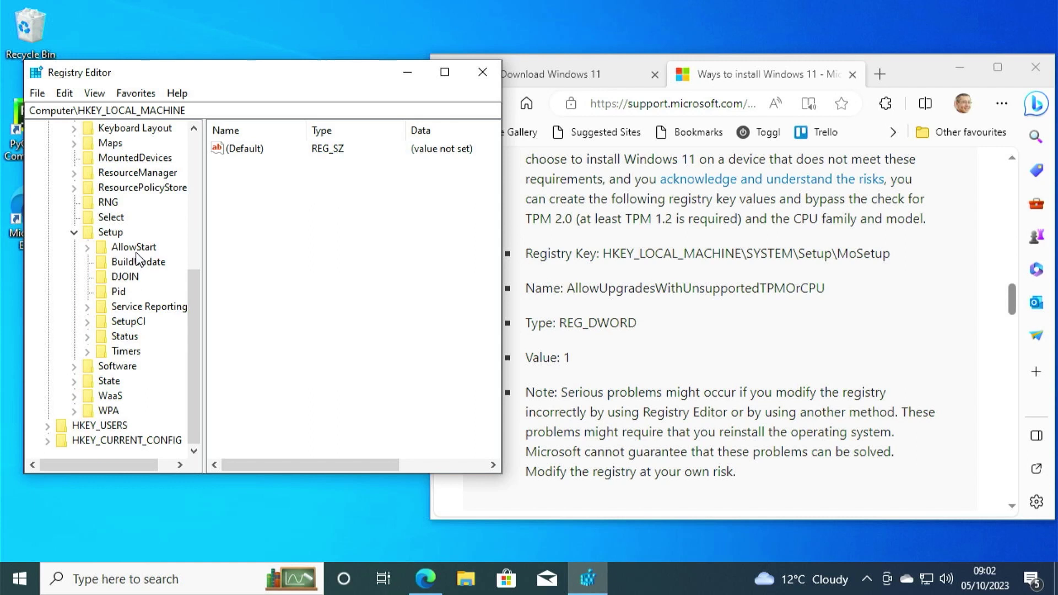
Add a new key named MoSetup under the Setup key.
{"action": "right_click", "coordinate": [112, 237]}
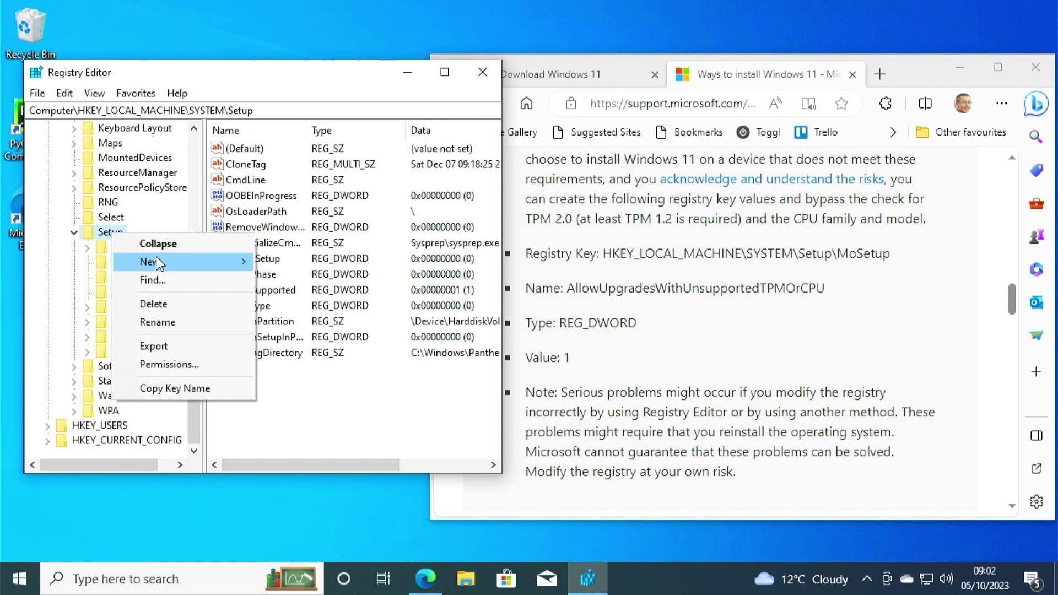
{"action": "mouse_move", "coordinate": [157, 258]}
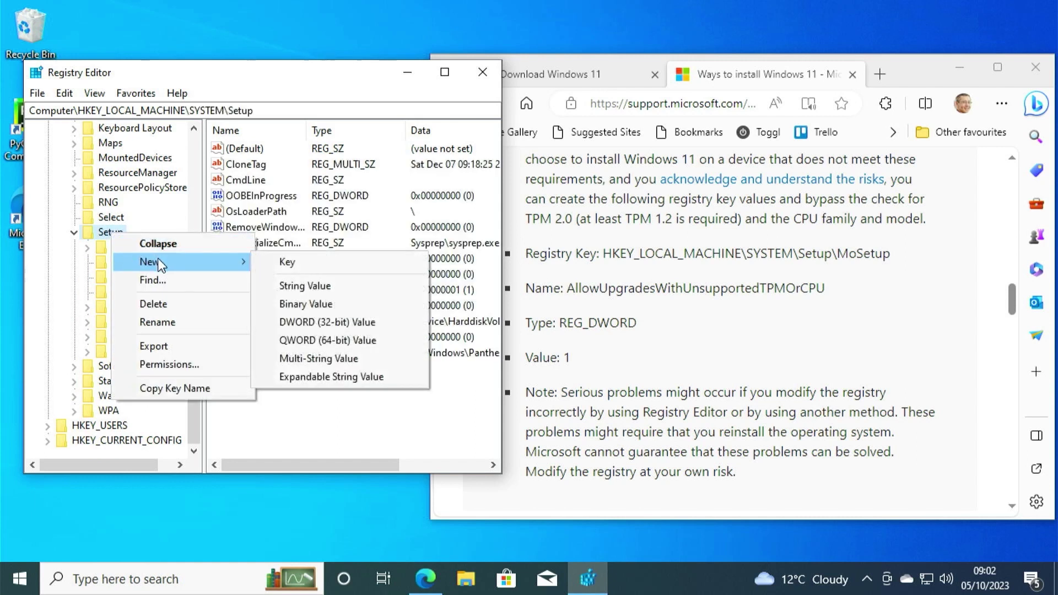
{"action": "left_click", "coordinate": [287, 262]}
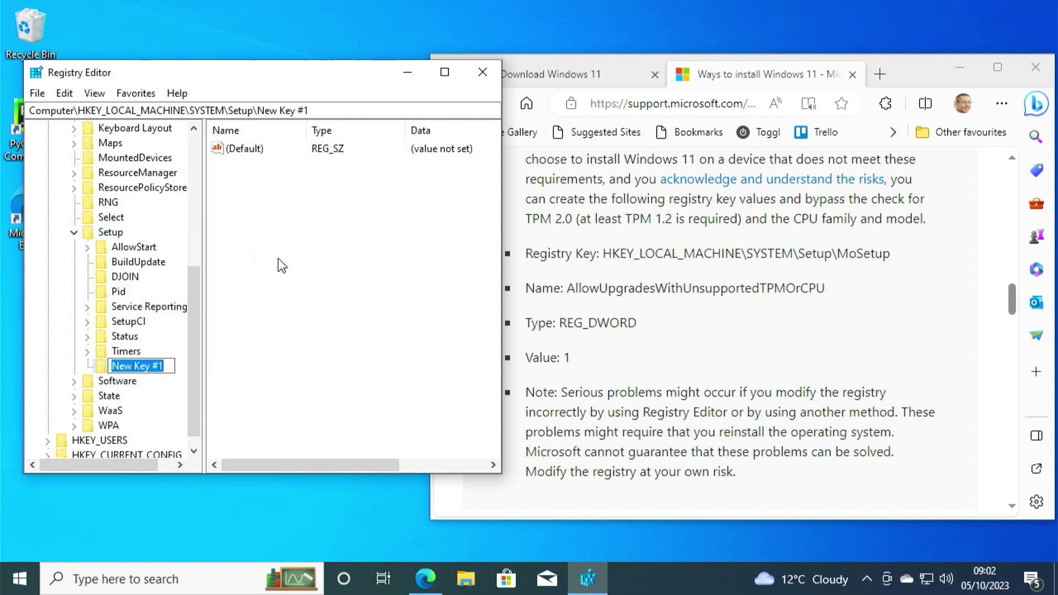
{"action": "type", "text": "MoSe"}
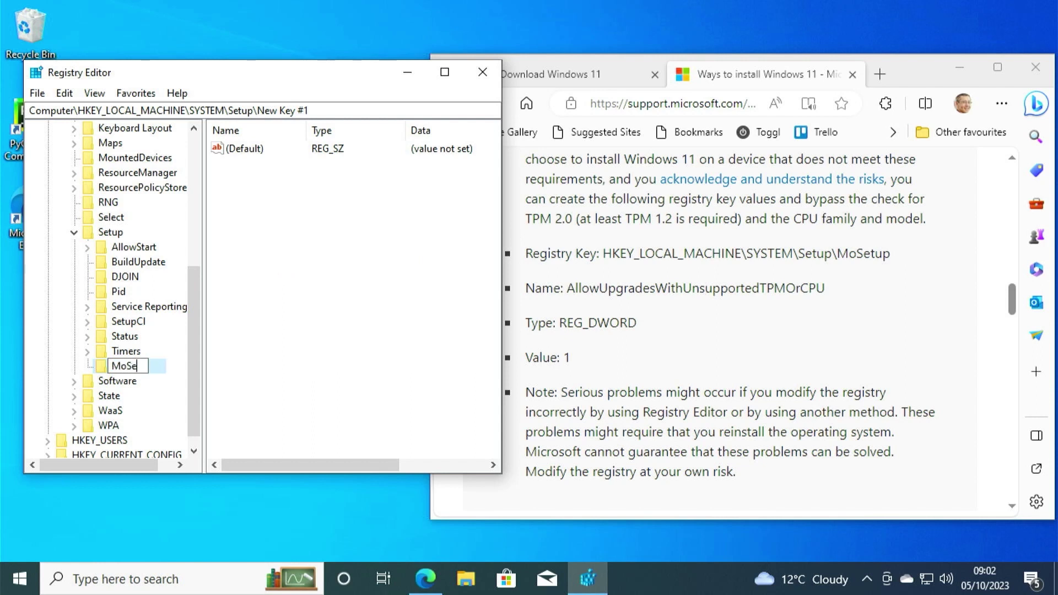
{"action": "type", "text": "tup"}
{"action": "key", "text": "Return"}
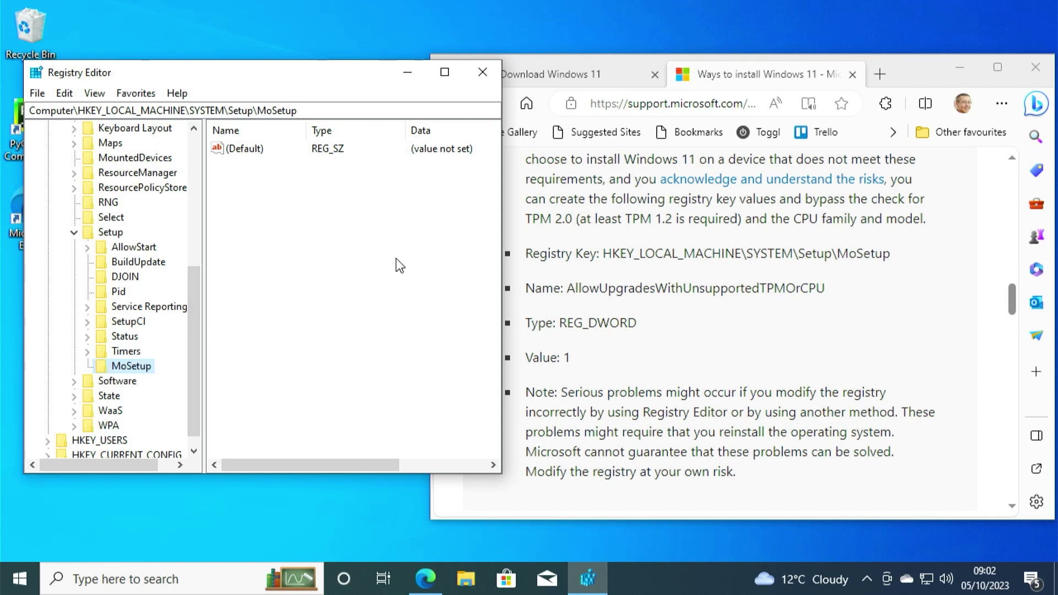
Create DWORD (32-bit) value AllowUpgradesWithUnsupportedTPMOrCPU in MoSetup with data 1.
{"action": "right_click", "coordinate": [296, 217]}
{"action": "mouse_move", "coordinate": [324, 231]}
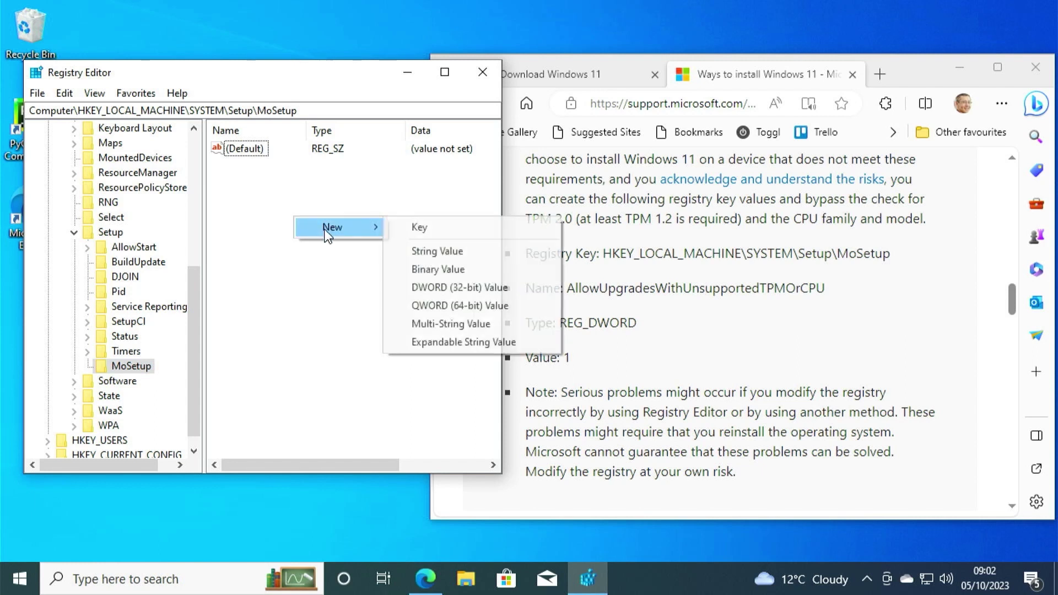
{"action": "left_click", "coordinate": [428, 286]}
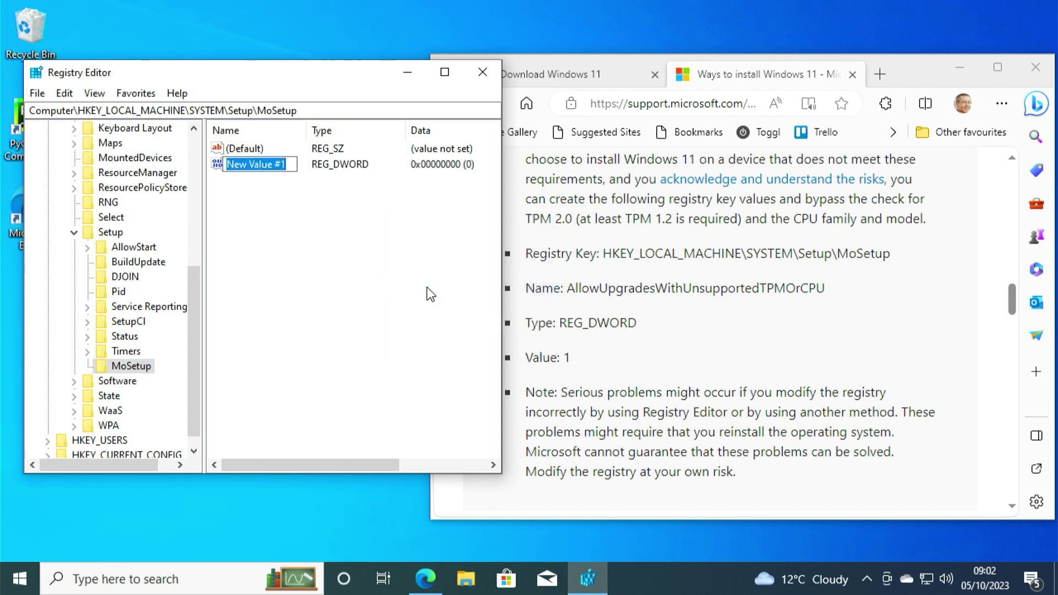
{"action": "type", "text": "AllowUpgrade"}
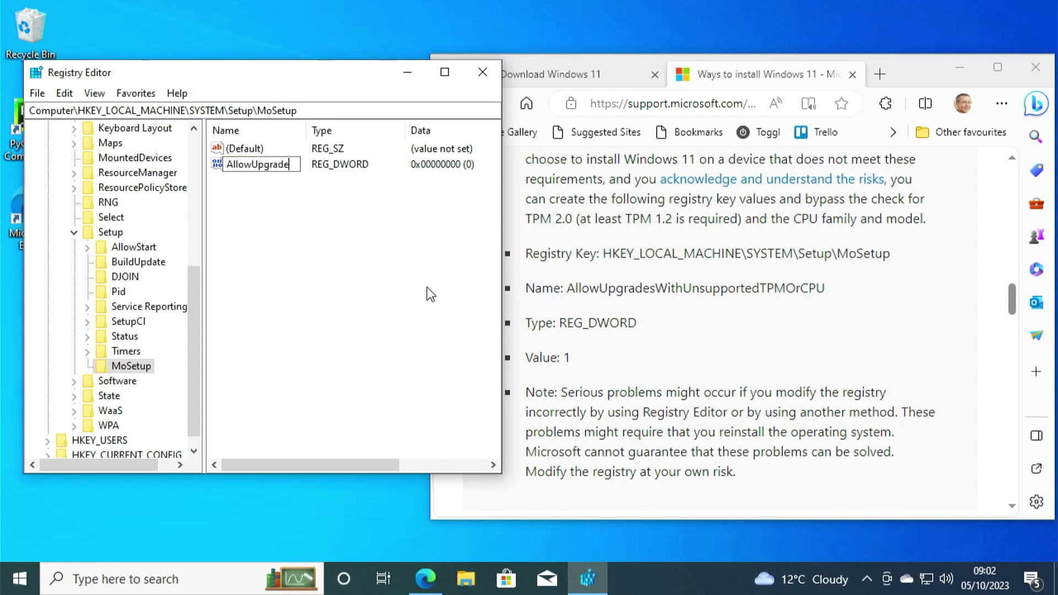
{"action": "type", "text": "sWithUnsupported"}
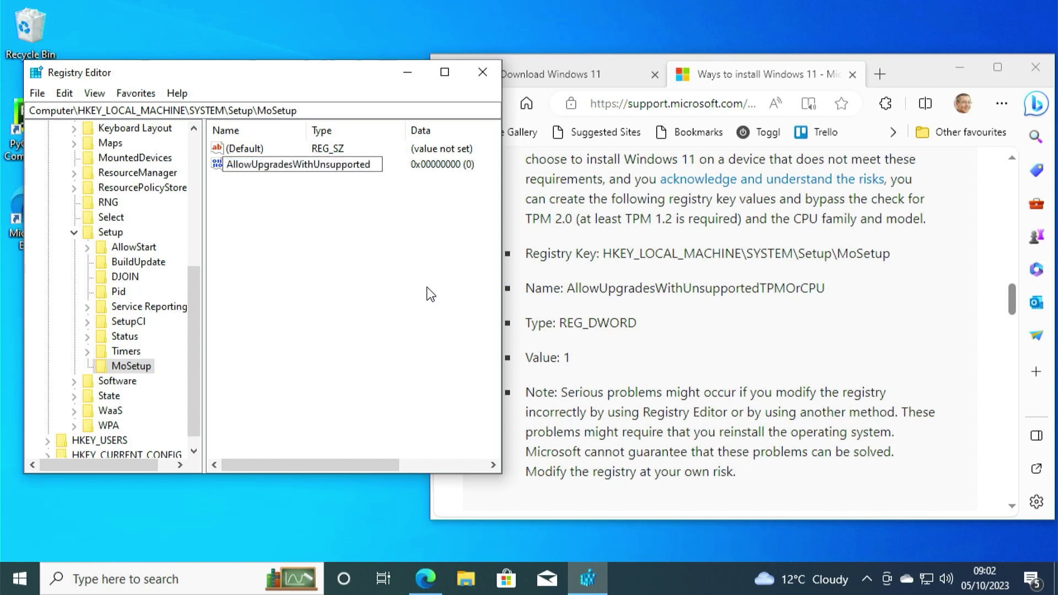
{"action": "type", "text": "TPMOrCPU"}
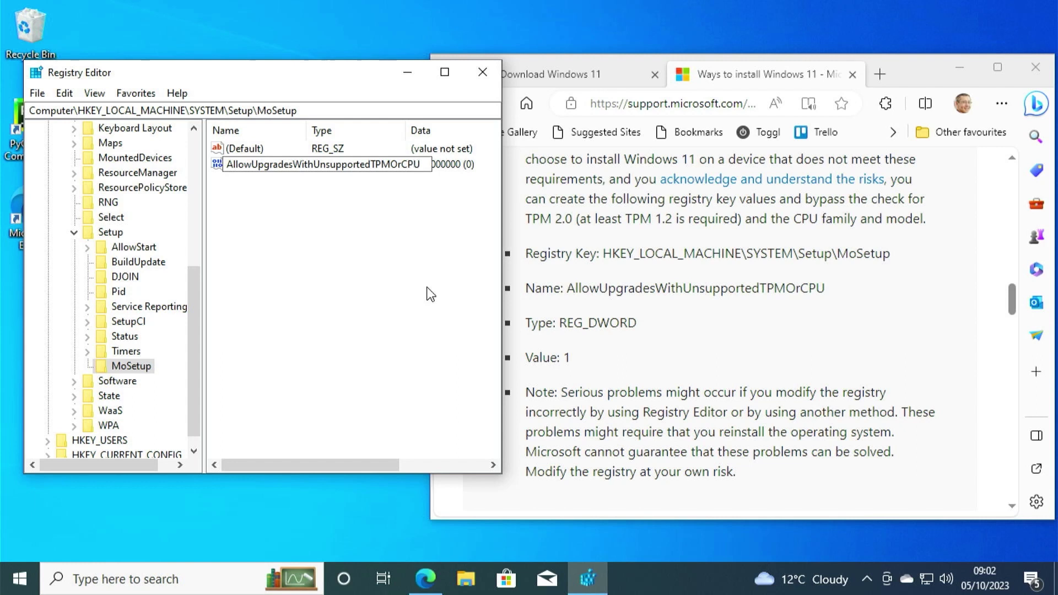
{"action": "key", "text": "Return"}
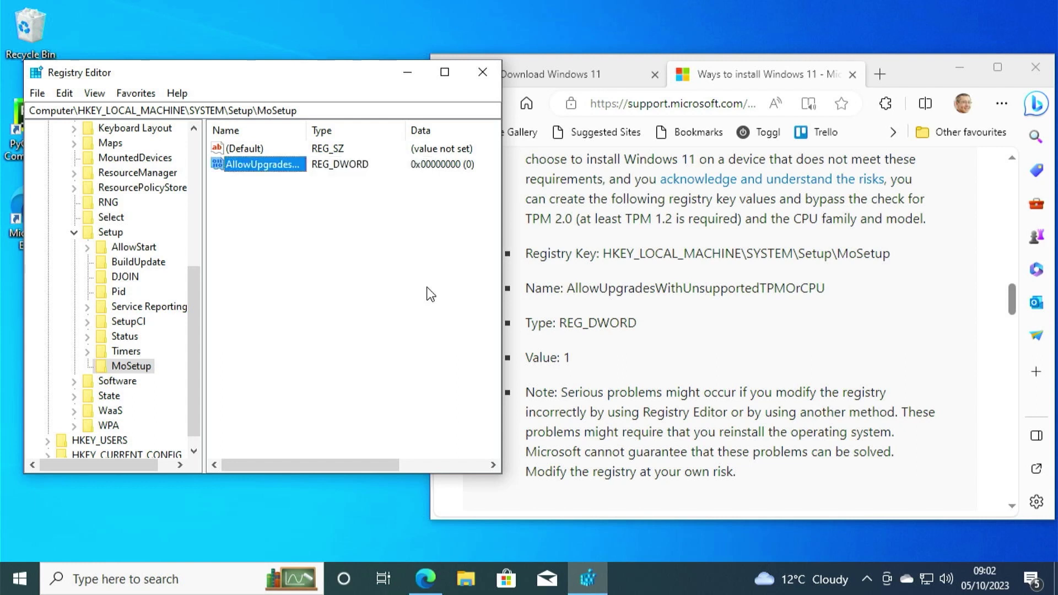
{"action": "double_click", "coordinate": [266, 168]}
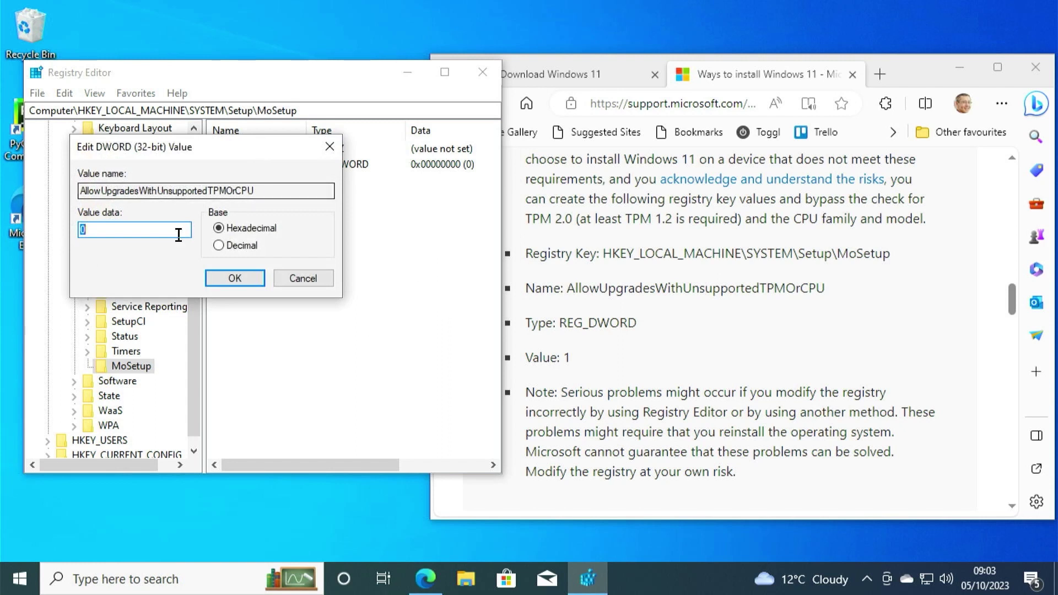
{"action": "type", "text": "1"}
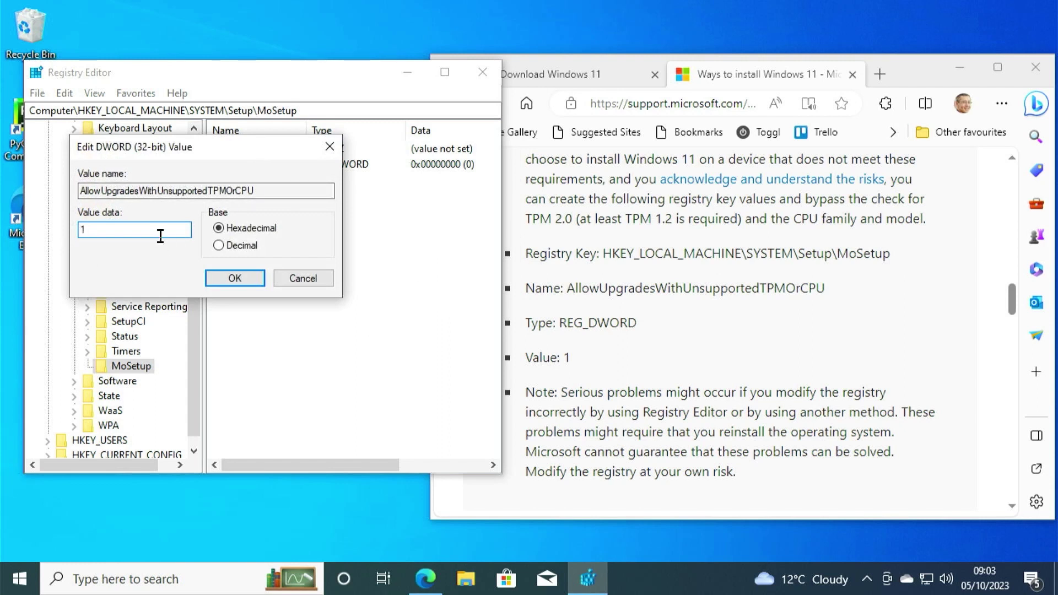
{"action": "left_click", "coordinate": [231, 280]}
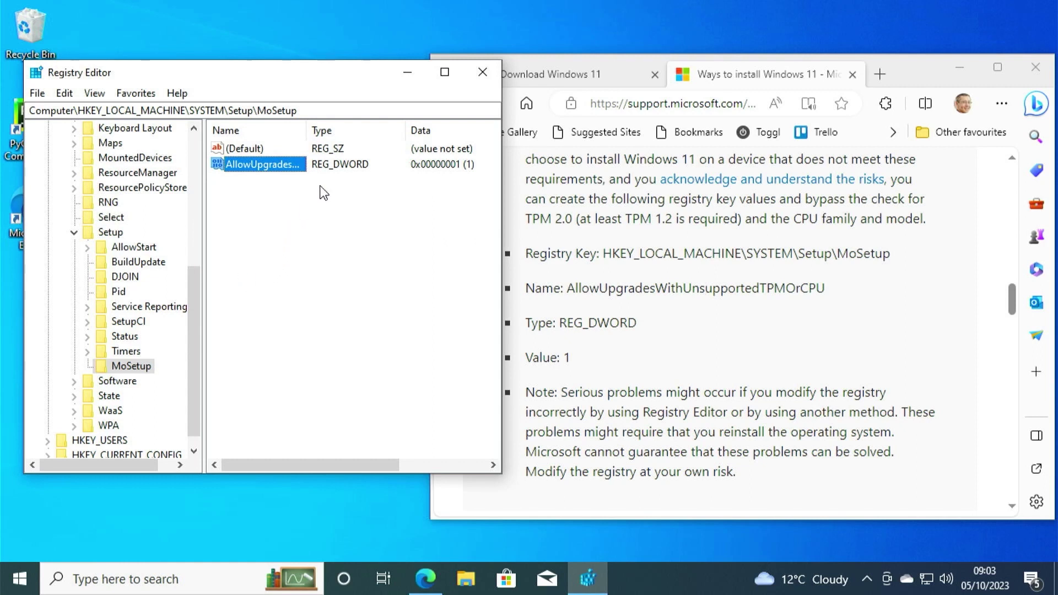
Widen the Name column to check the new value, then close Registry Editor.
{"action": "left_click_drag", "start_coordinate": [306, 135], "coordinate": [437, 135]}
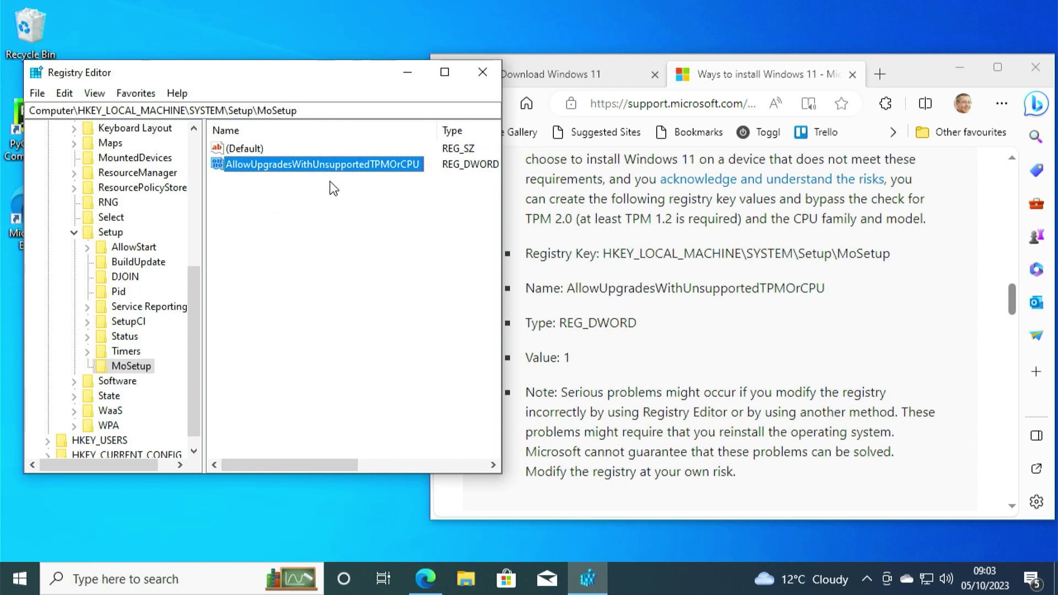
{"action": "right_click", "coordinate": [320, 170]}
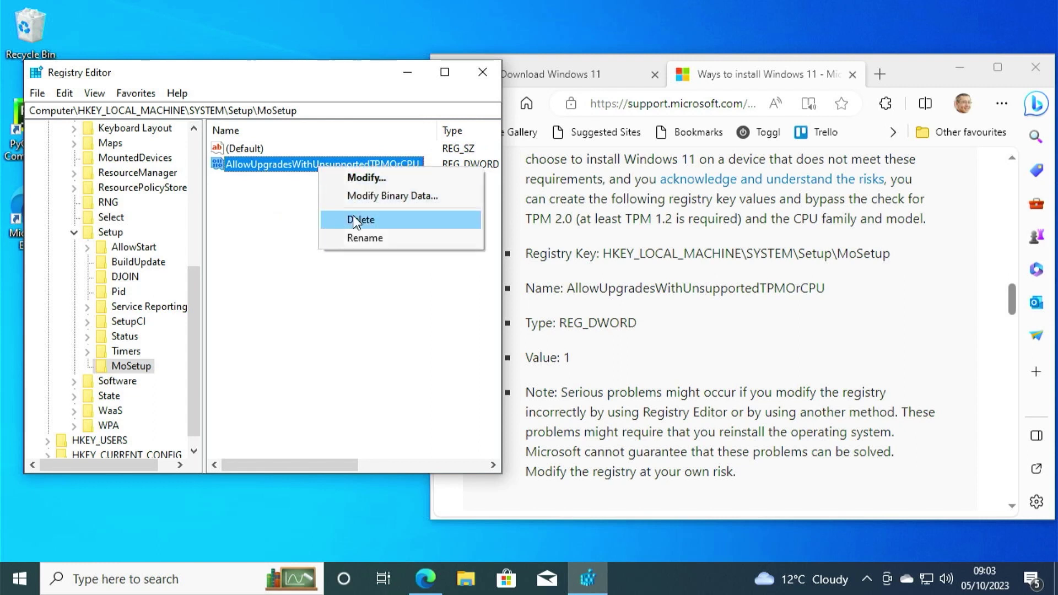
{"action": "left_click", "coordinate": [295, 229]}
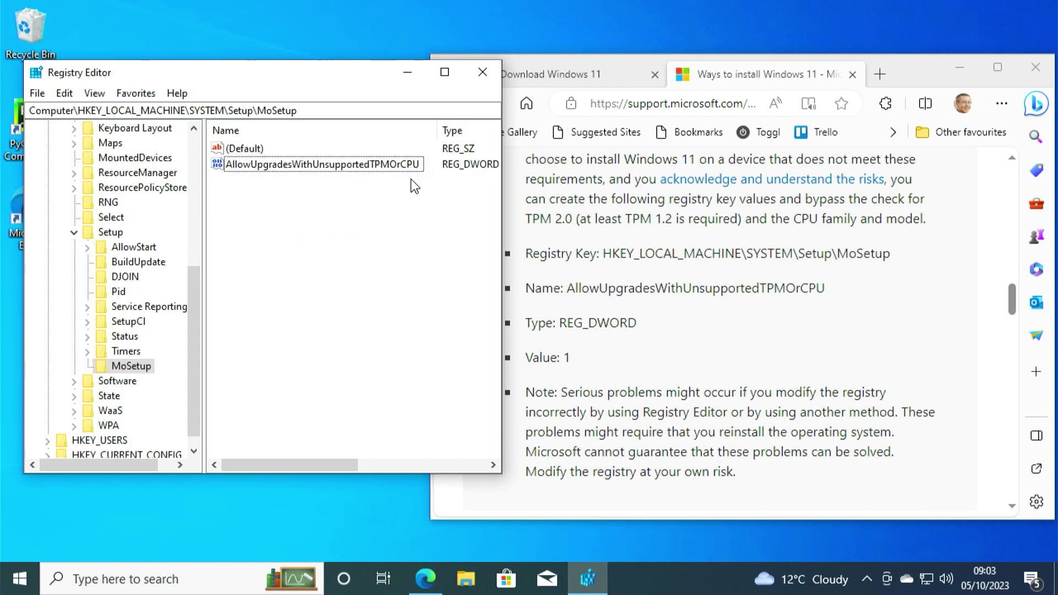
{"action": "left_click", "coordinate": [488, 73]}
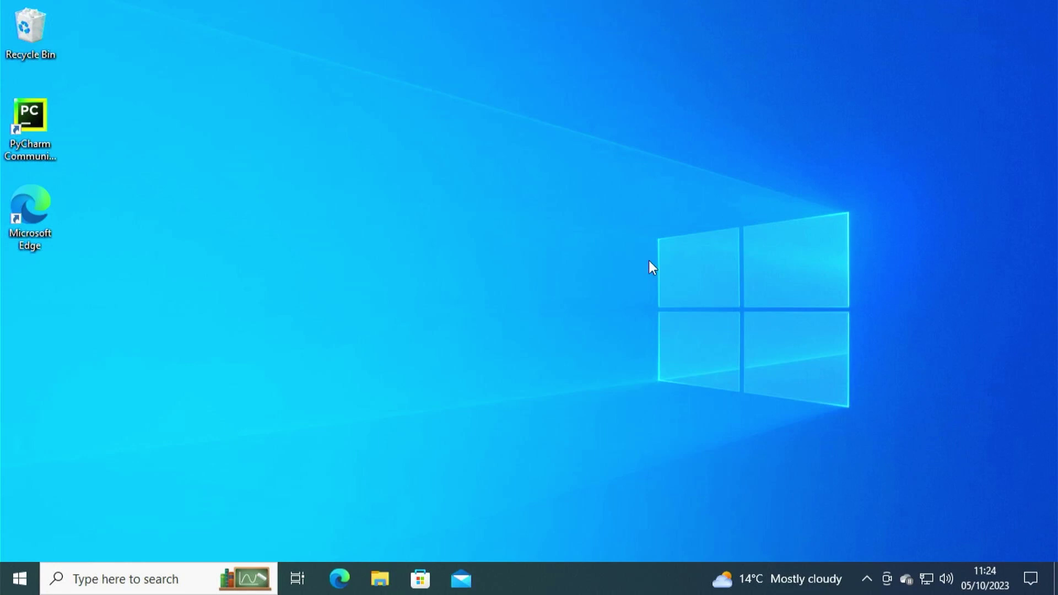
Open the Downloads\Windows 11 folder in File Explorer.
{"action": "left_click", "coordinate": [387, 580]}
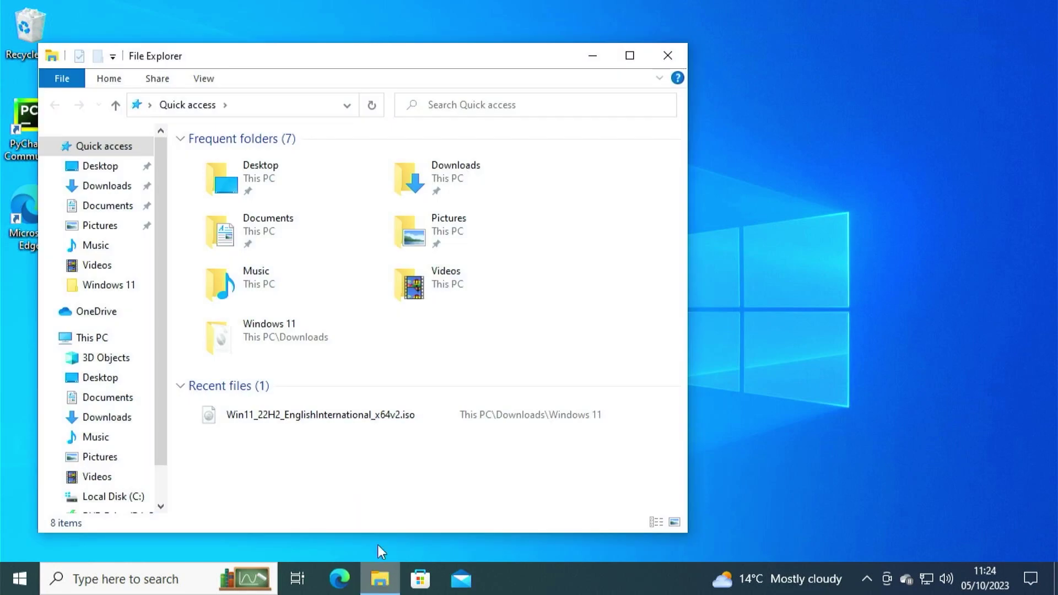
{"action": "left_click", "coordinate": [101, 185]}
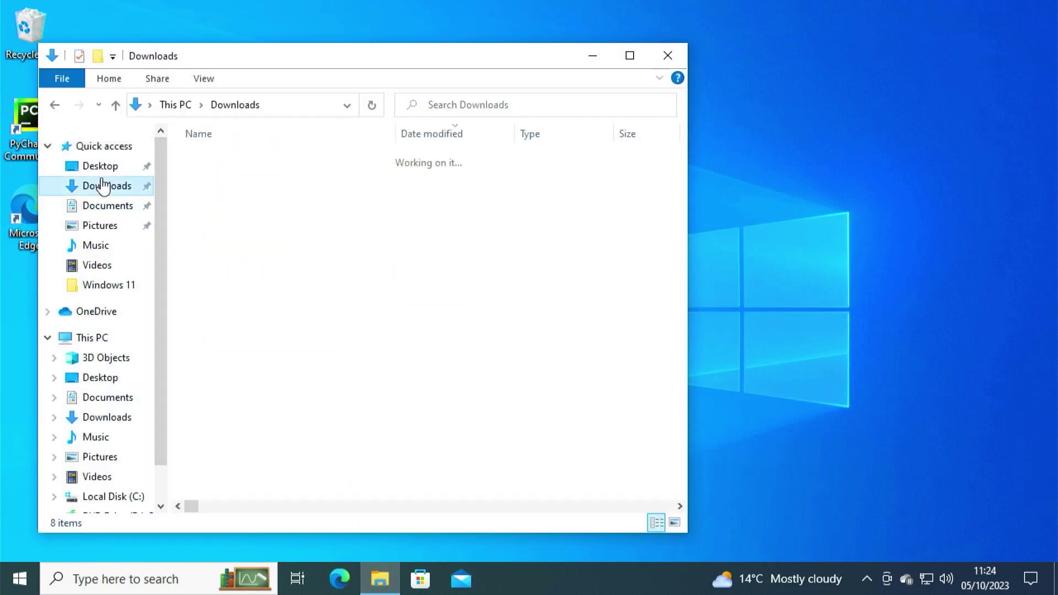
{"action": "double_click", "coordinate": [205, 198]}
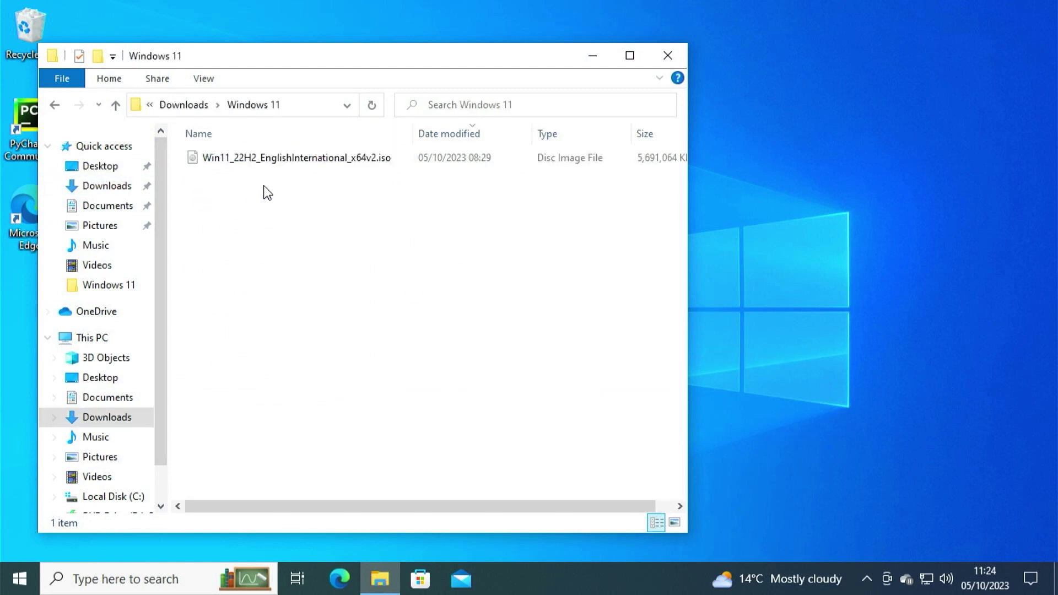
Mount the Win11_22H2 ISO as a virtual drive and run its setup.exe.
{"action": "right_click", "coordinate": [285, 162]}
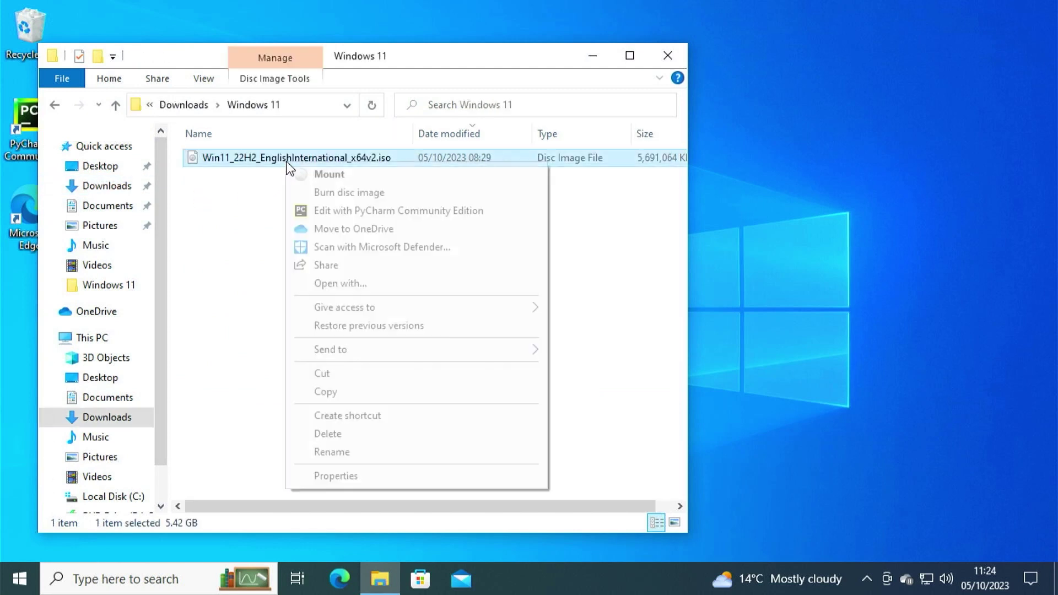
{"action": "left_click", "coordinate": [321, 175]}
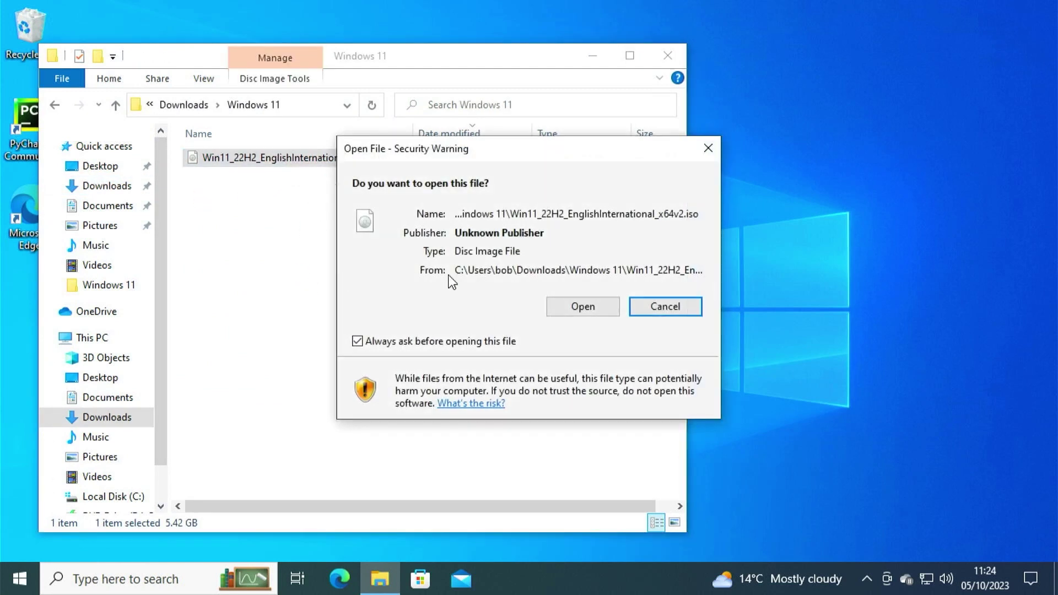
{"action": "left_click", "coordinate": [576, 307]}
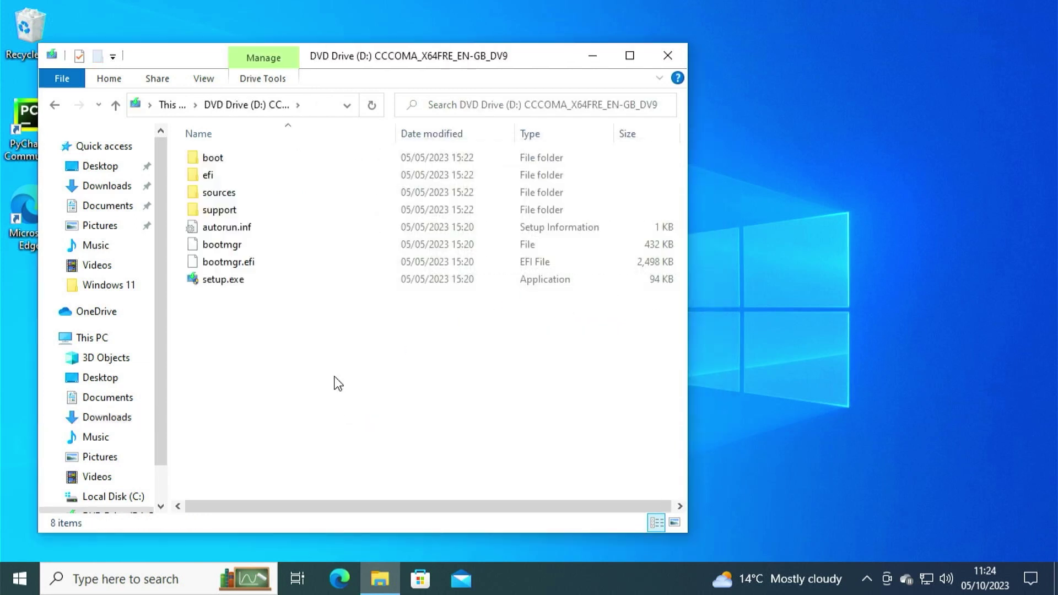
{"action": "scroll", "coordinate": [87, 470], "scroll_direction": "down", "scroll_amount": 2}
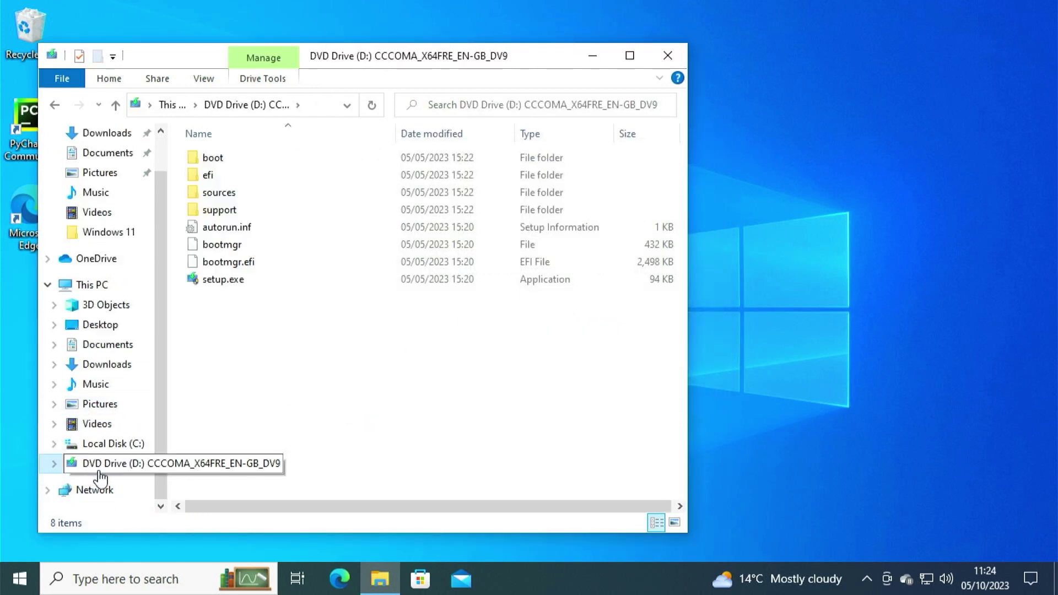
{"action": "double_click", "coordinate": [224, 279]}
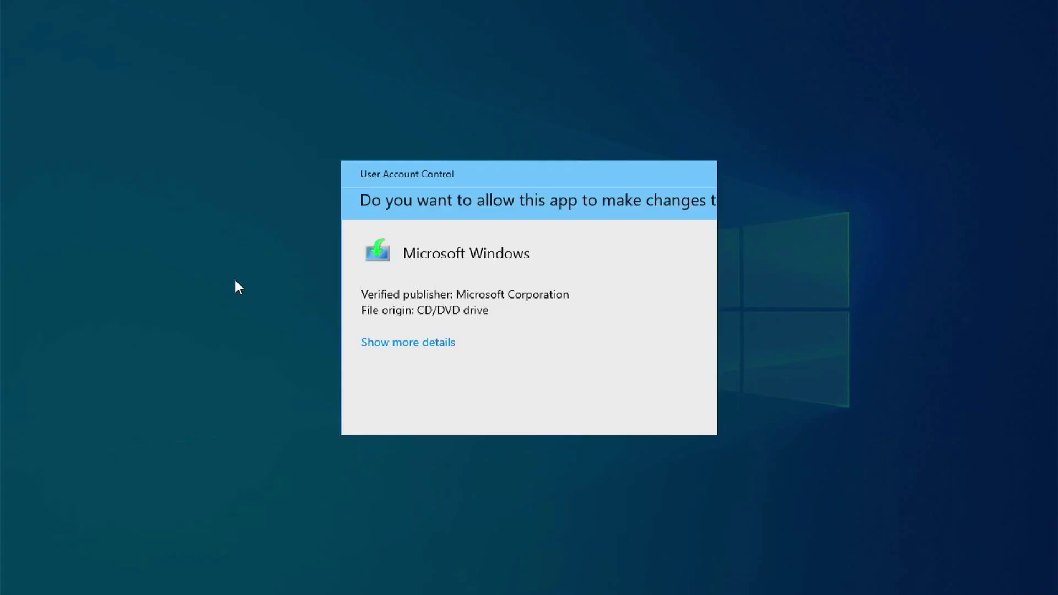
Approve Setup's admin prompt, set update downloads to 'Not right now', and continue.
{"action": "left_click", "coordinate": [423, 405]}
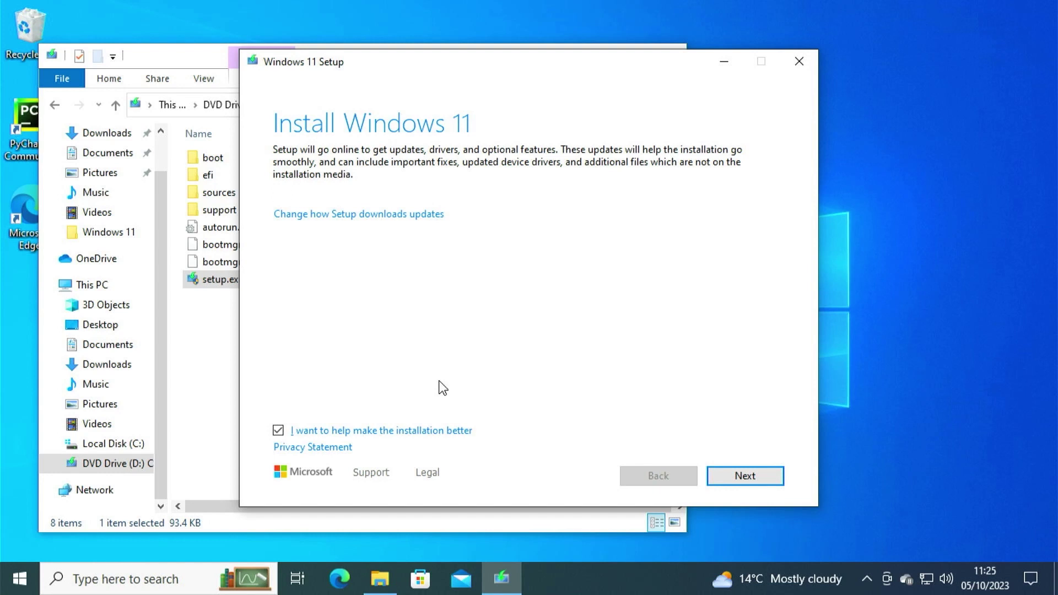
{"action": "left_click", "coordinate": [366, 215]}
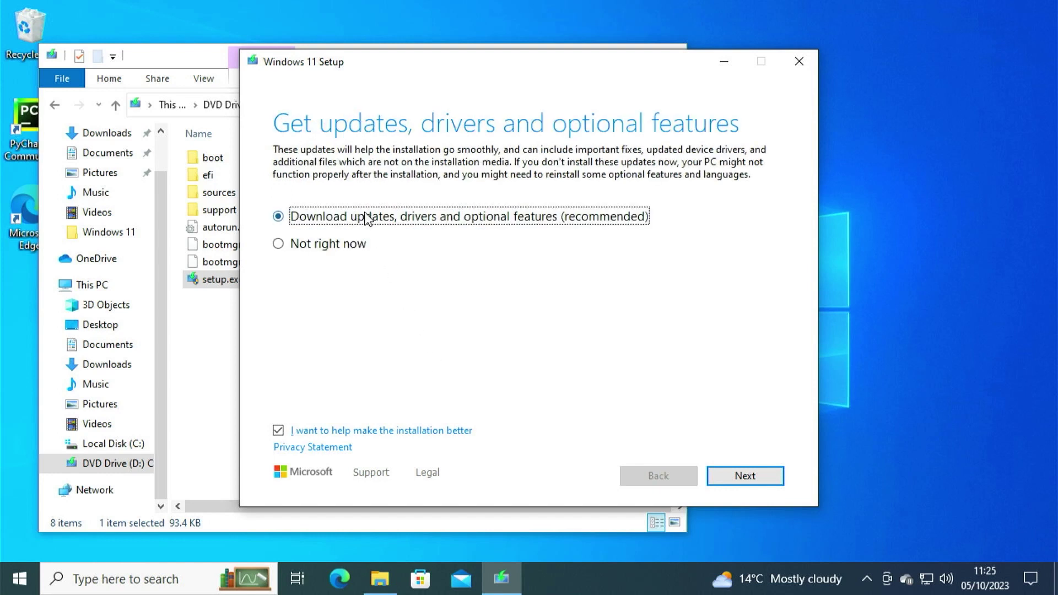
{"action": "left_click", "coordinate": [280, 246]}
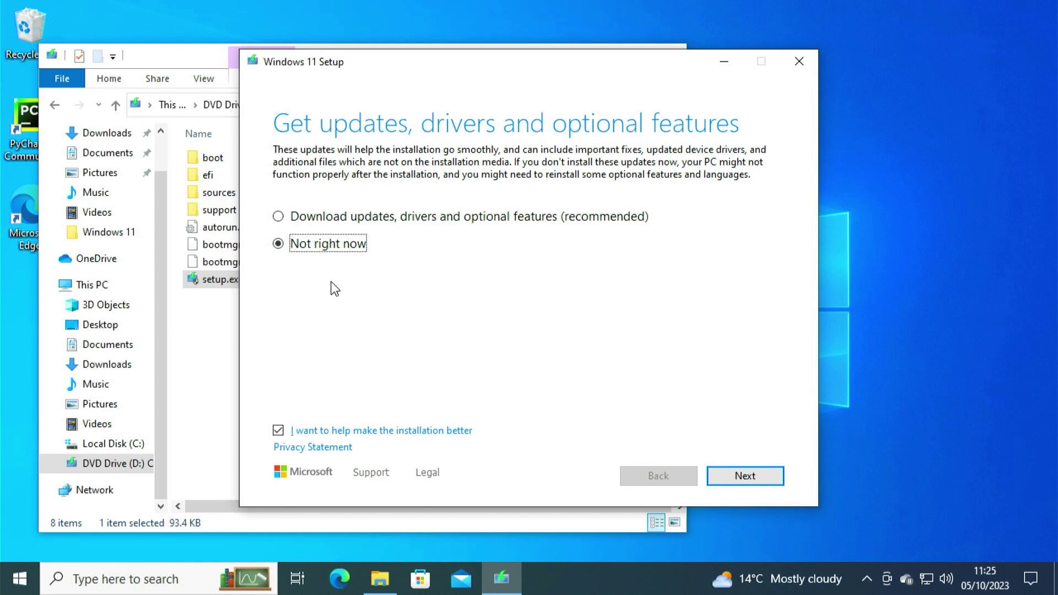
{"action": "left_click", "coordinate": [750, 484]}
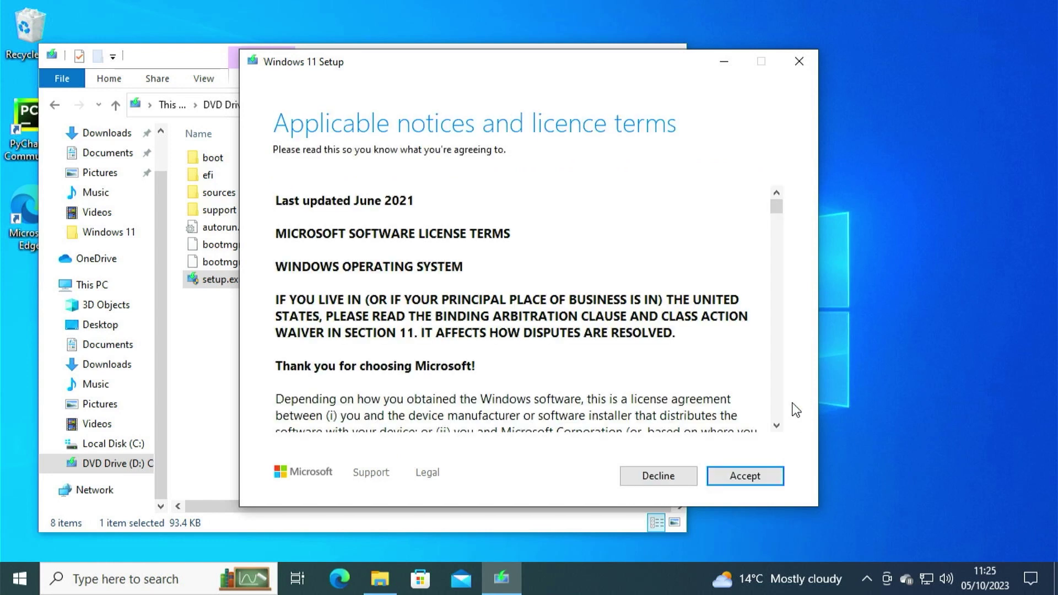
Accept the licence terms and unsupported-hardware warning, then install Windows 11 Pro.
{"action": "left_click", "coordinate": [768, 480]}
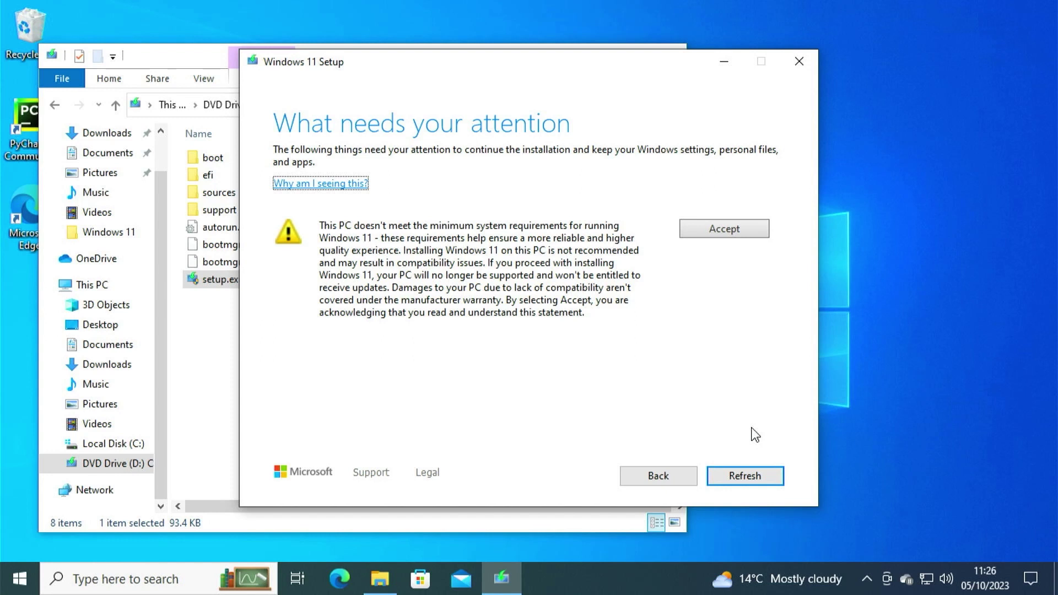
{"action": "left_click", "coordinate": [720, 235]}
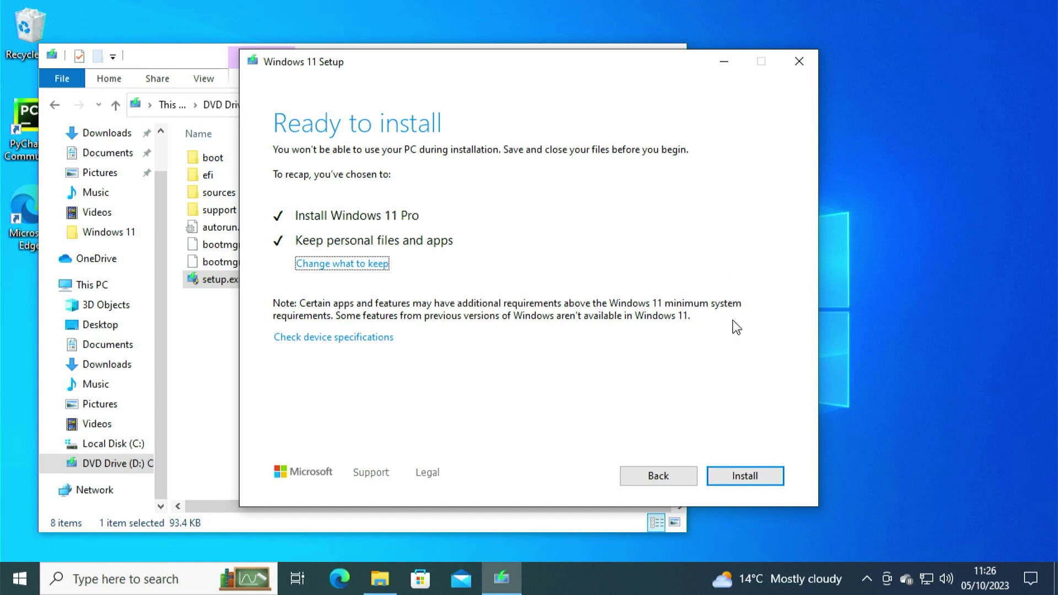
{"action": "left_click", "coordinate": [744, 475]}
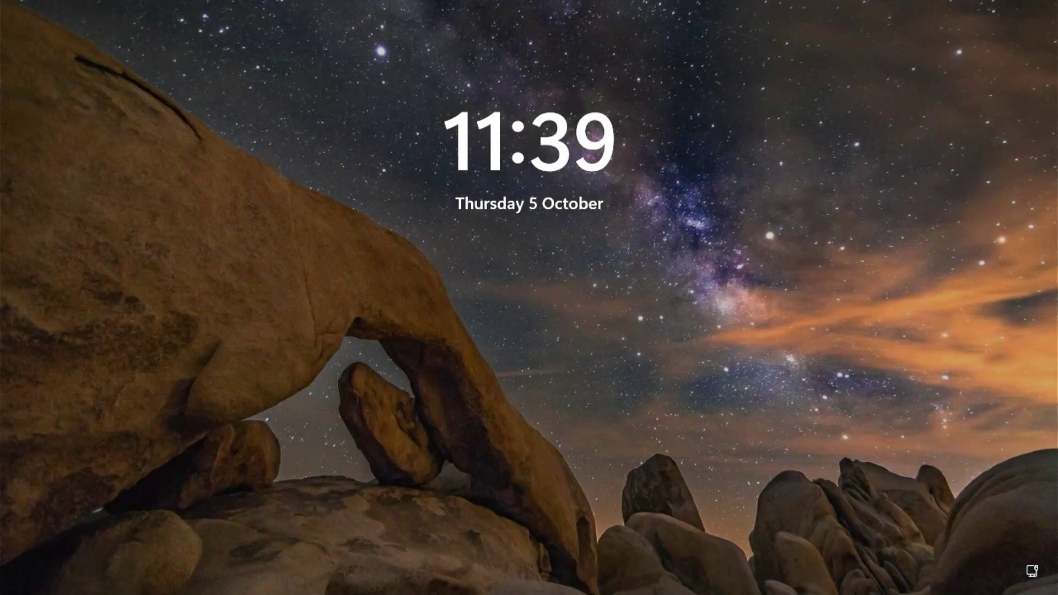
Dismiss the lock screen and sign in to Windows 11 with the account PIN.
{"action": "left_click", "coordinate": [772, 543]}
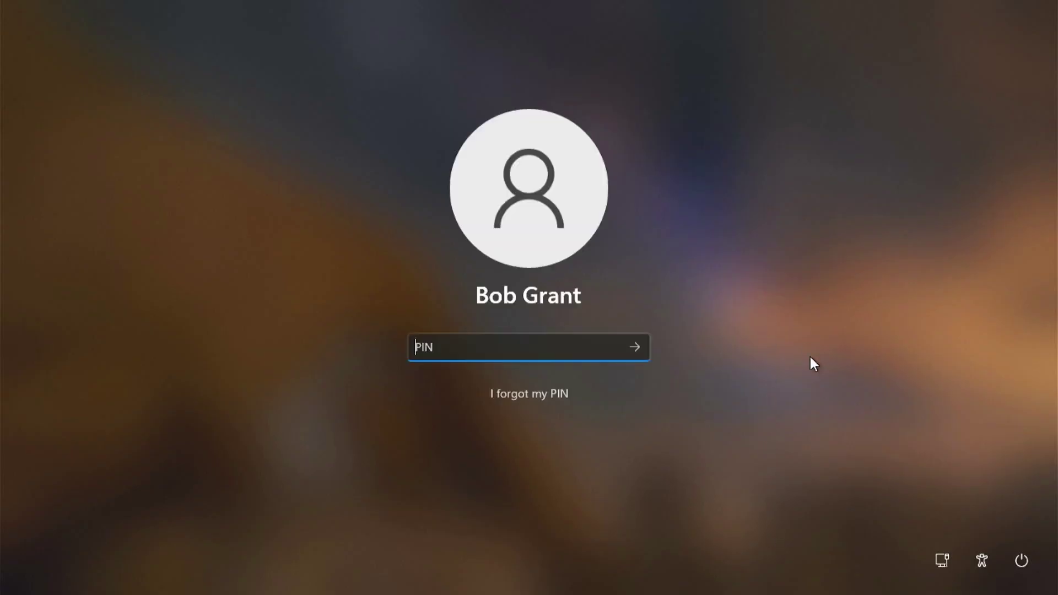
{"action": "type", "text": "12345678901234"}
{"action": "key", "text": "Return"}
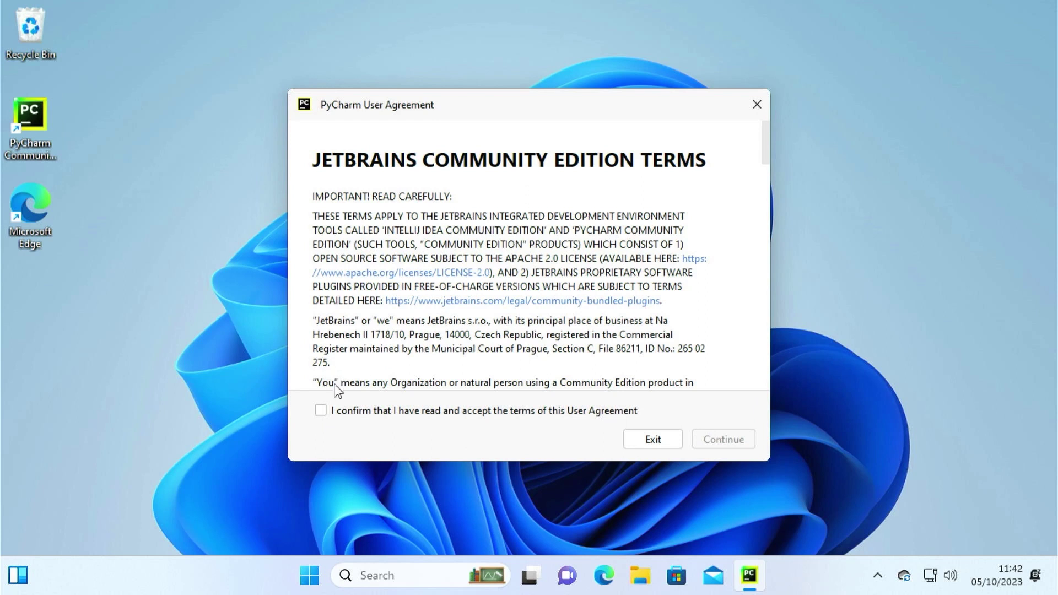
Accept the PyCharm Community Edition terms and choose to send anonymous usage statistics.
{"action": "left_click", "coordinate": [341, 412]}
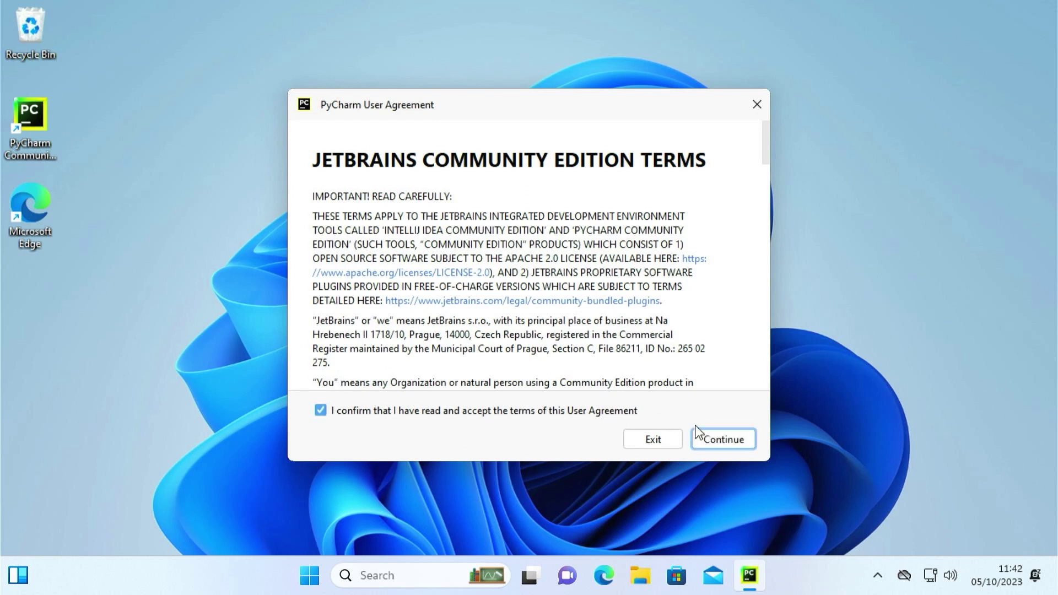
{"action": "left_click", "coordinate": [722, 441]}
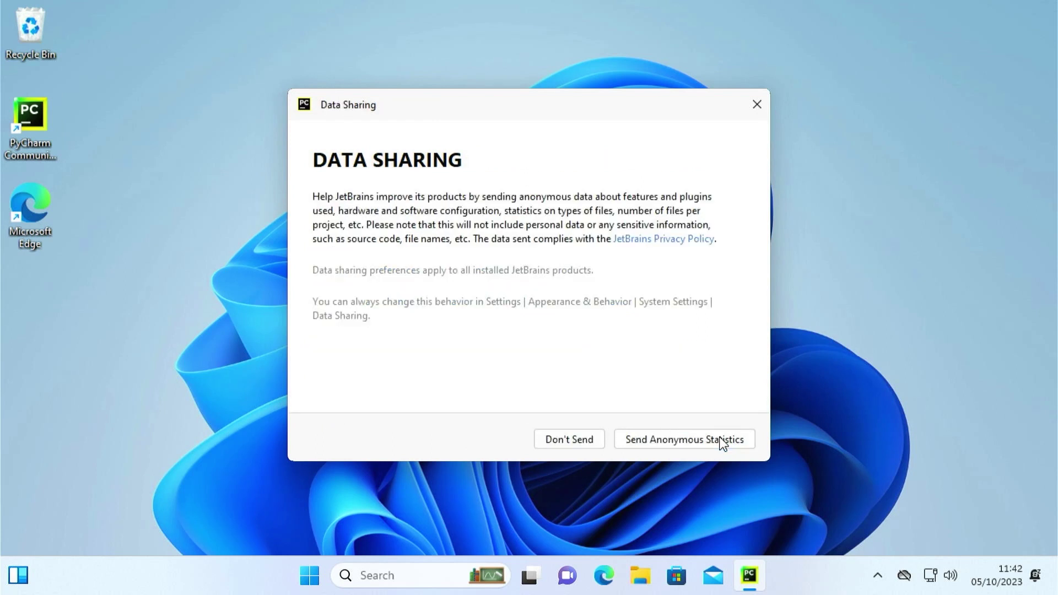
{"action": "left_click", "coordinate": [673, 441]}
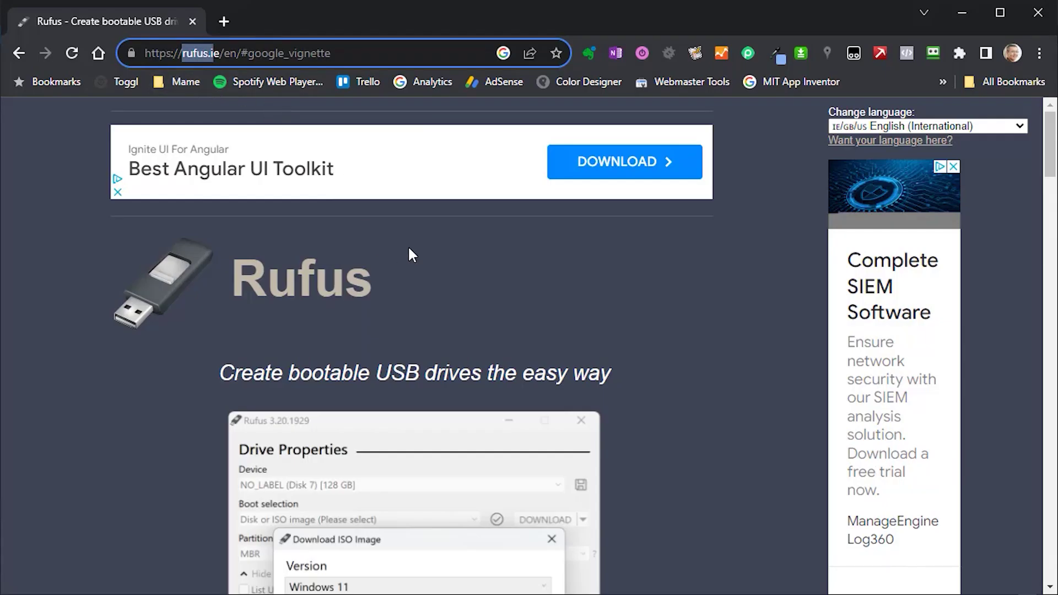
Download rufus-4.2.exe from rufus.ie into Downloads\Microsoft and launch it.
{"action": "left_click", "coordinate": [411, 250]}
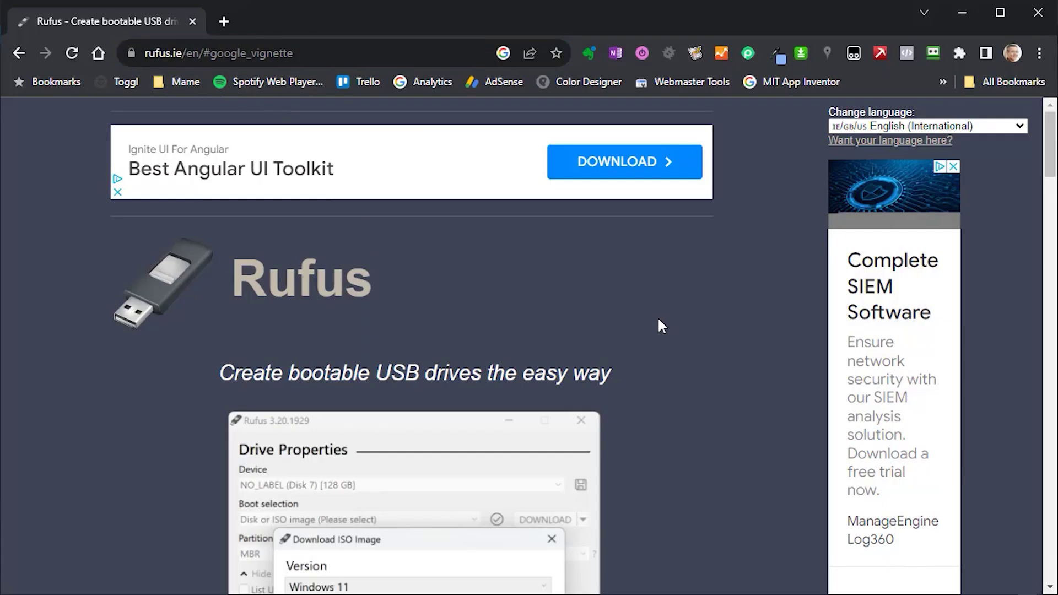
{"action": "scroll", "coordinate": [657, 316], "scroll_direction": "down", "scroll_amount": 7}
{"action": "scroll", "coordinate": [659, 326], "scroll_direction": "down", "scroll_amount": 9}
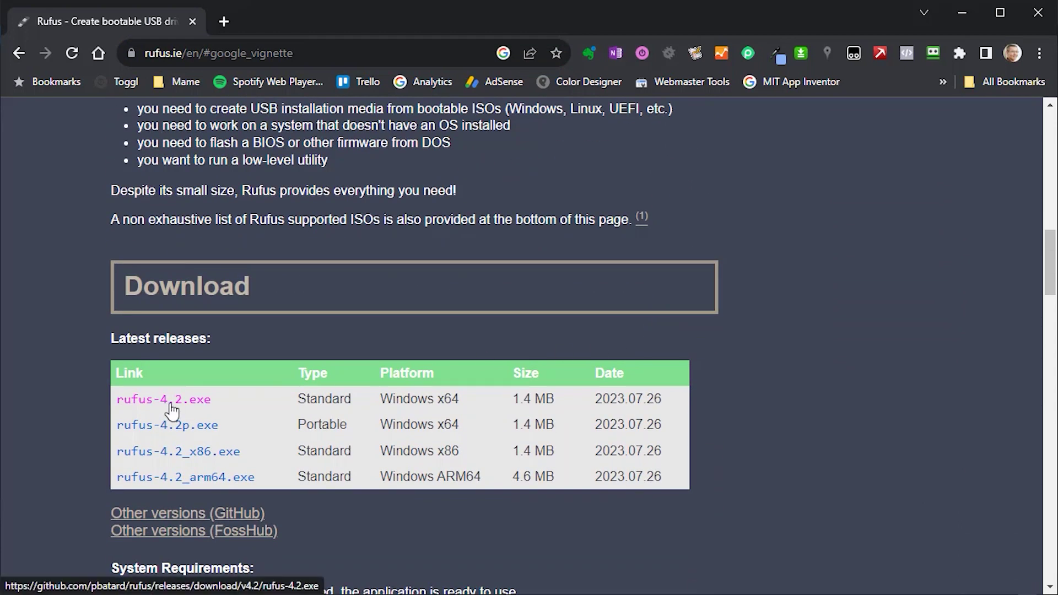
{"action": "left_click", "coordinate": [171, 405]}
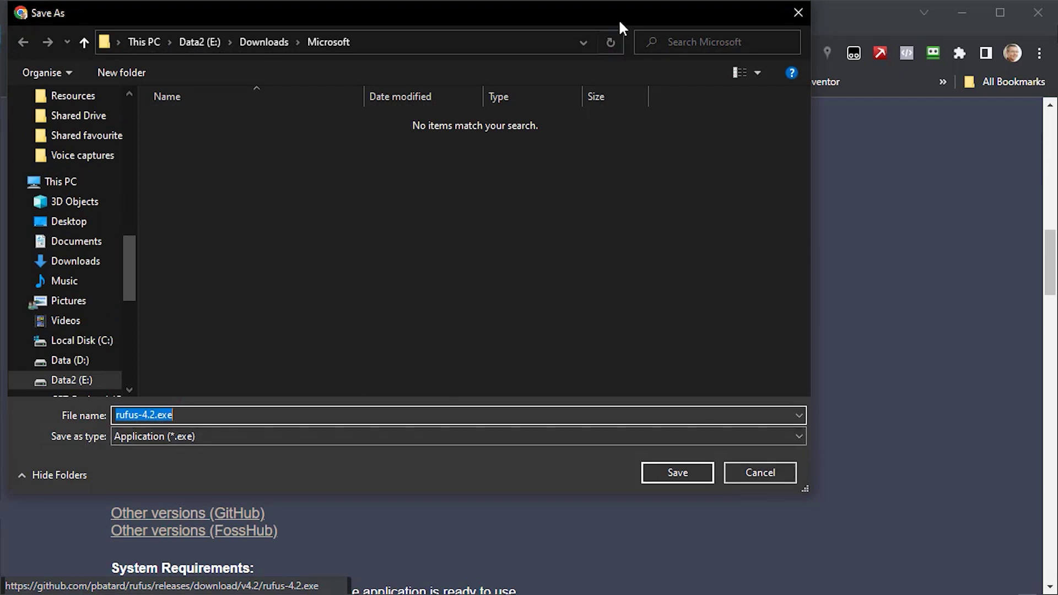
{"action": "left_click", "coordinate": [681, 475]}
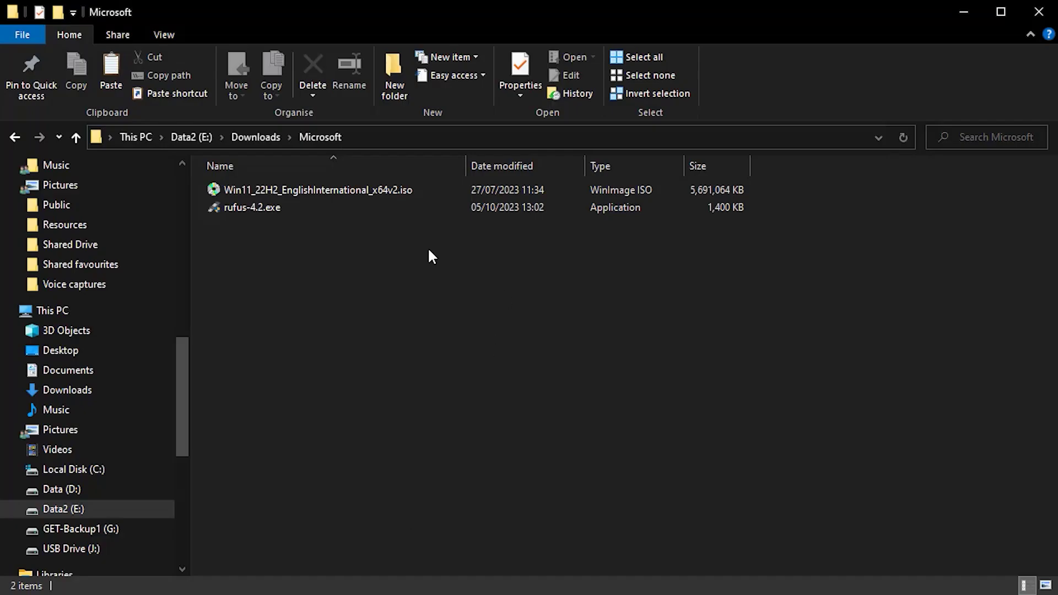
{"action": "double_click", "coordinate": [251, 207]}
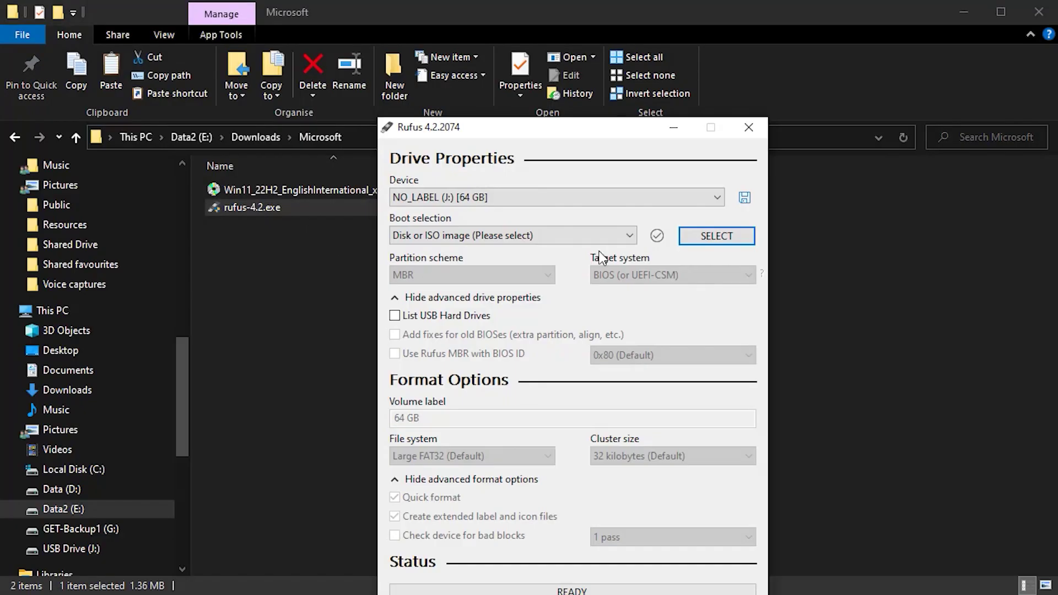
Move the Rufus window up and keep Disk or ISO image as boot selection.
{"action": "left_click_drag", "start_coordinate": [588, 125], "coordinate": [518, 24]}
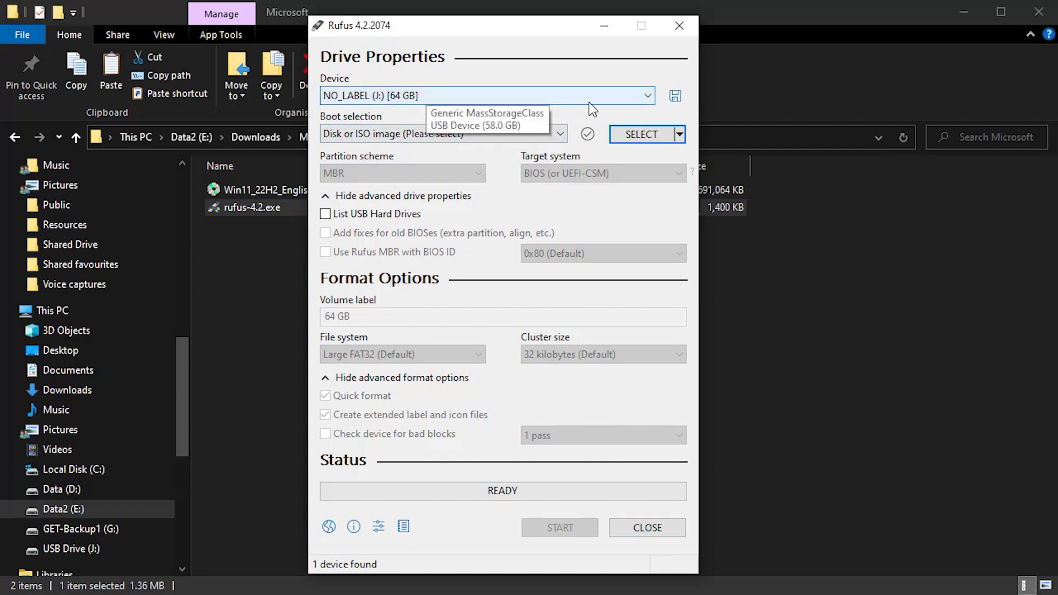
{"action": "left_click", "coordinate": [561, 134]}
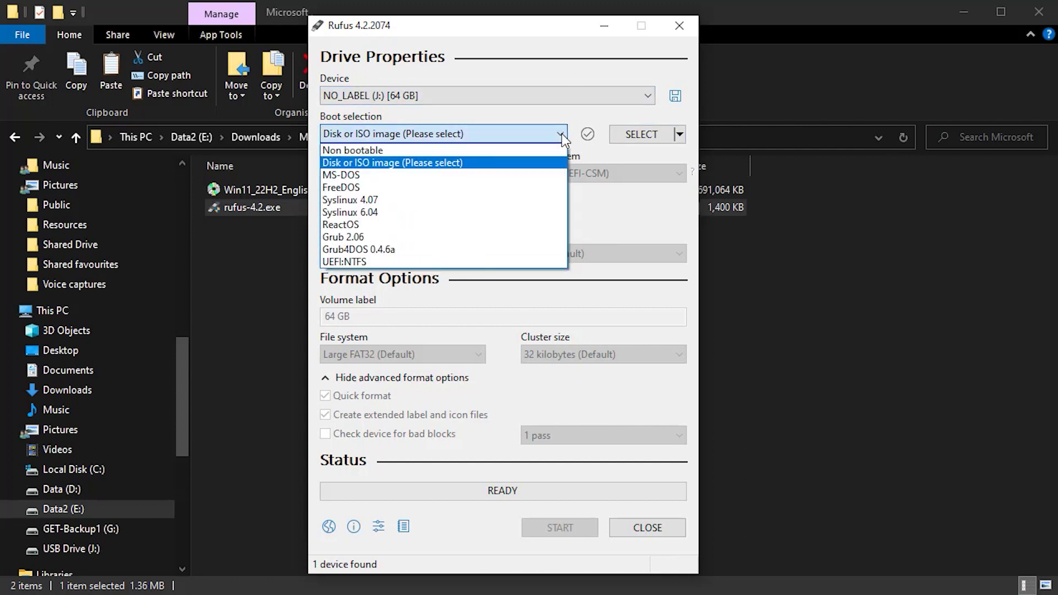
{"action": "left_click", "coordinate": [467, 163]}
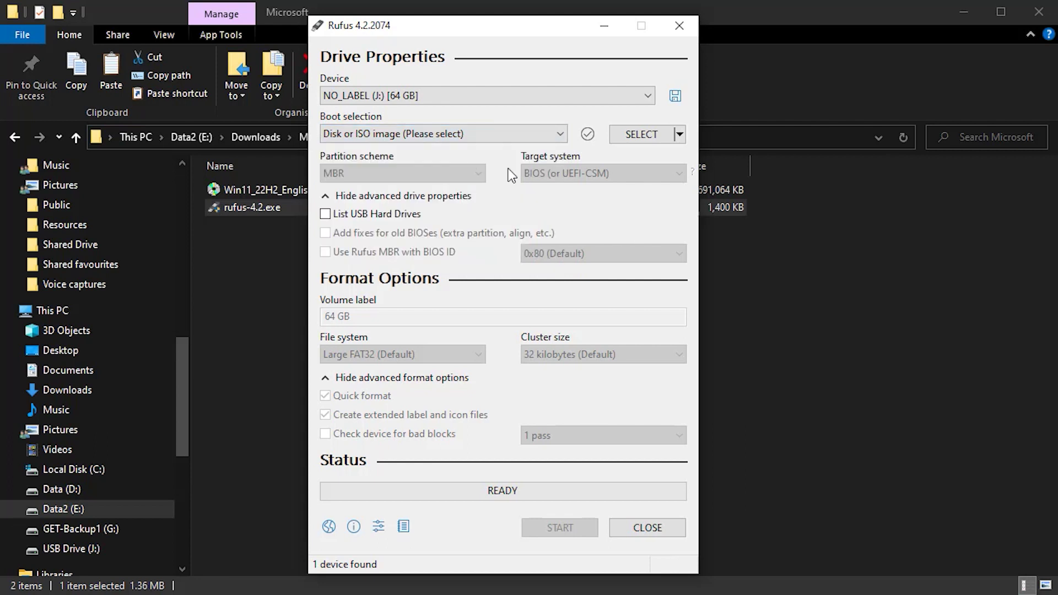
Load Win11_22H2_EnglishInternational_x64v2.iso from Data2 (E:)\Downloads\Microsoft as the image.
{"action": "left_click", "coordinate": [637, 137]}
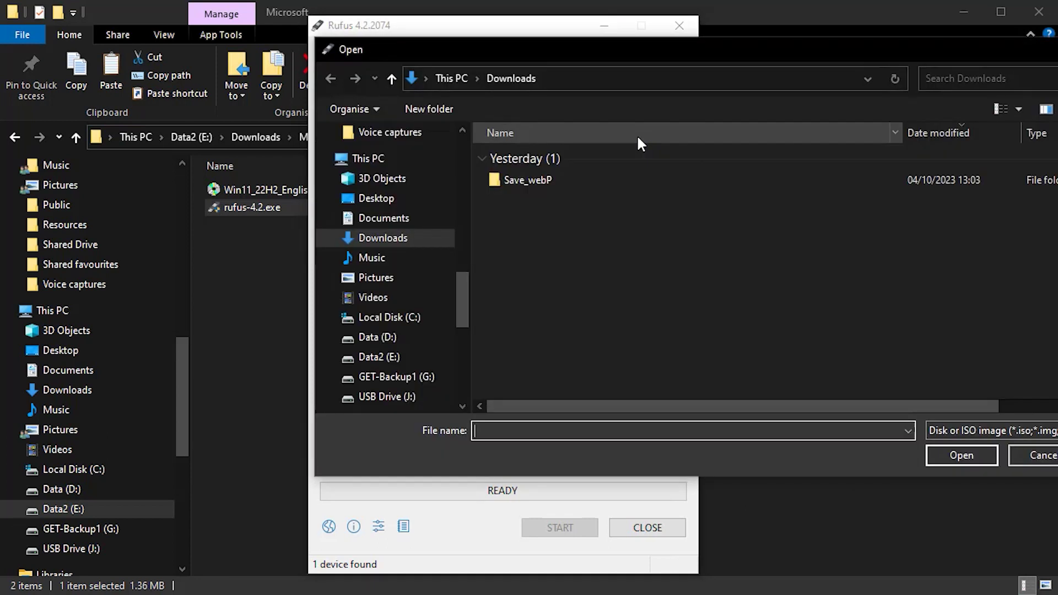
{"action": "left_click_drag", "start_coordinate": [464, 306], "coordinate": [470, 165]}
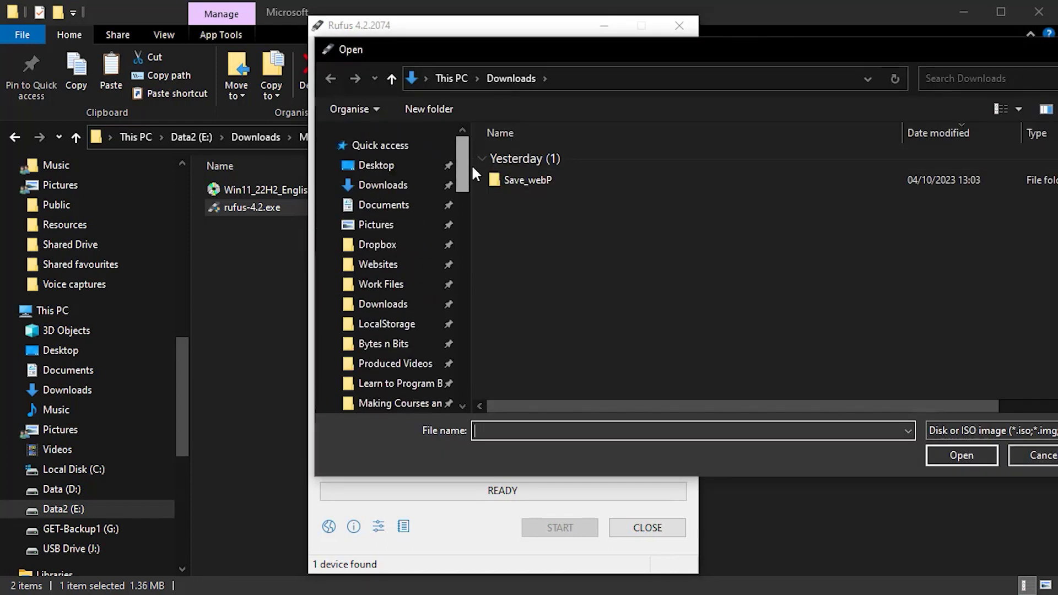
{"action": "left_click", "coordinate": [404, 304]}
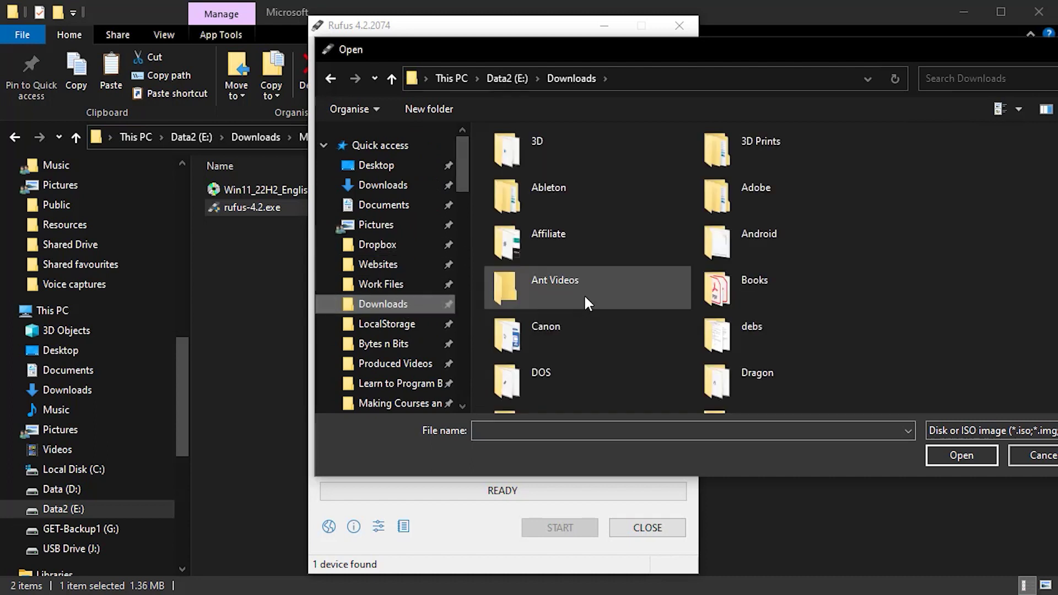
{"action": "scroll", "coordinate": [584, 297], "scroll_direction": "down", "scroll_amount": 10}
{"action": "scroll", "coordinate": [641, 253], "scroll_direction": "up", "scroll_amount": 6}
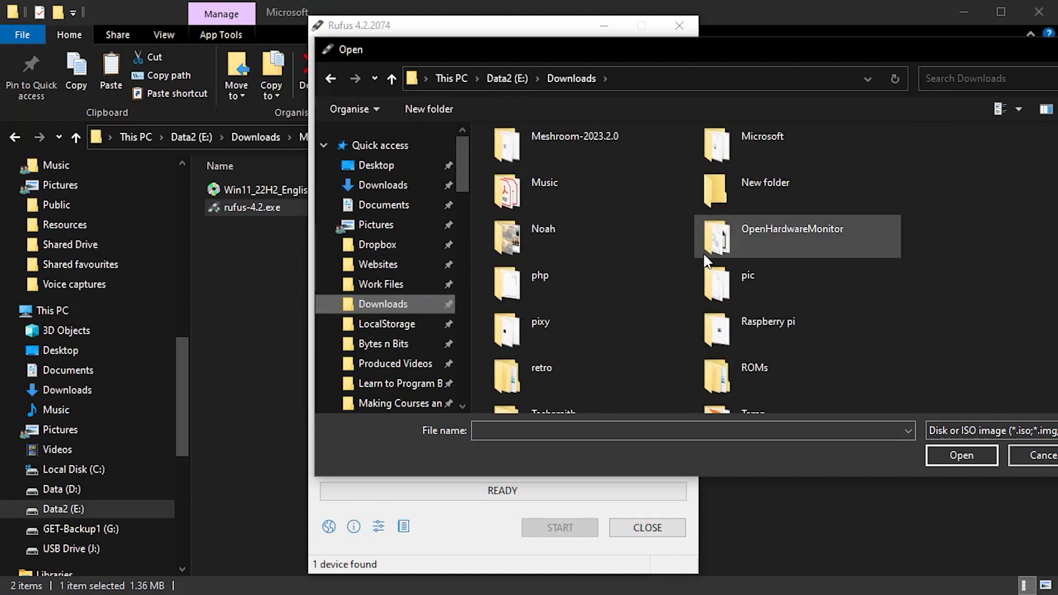
{"action": "double_click", "coordinate": [739, 138]}
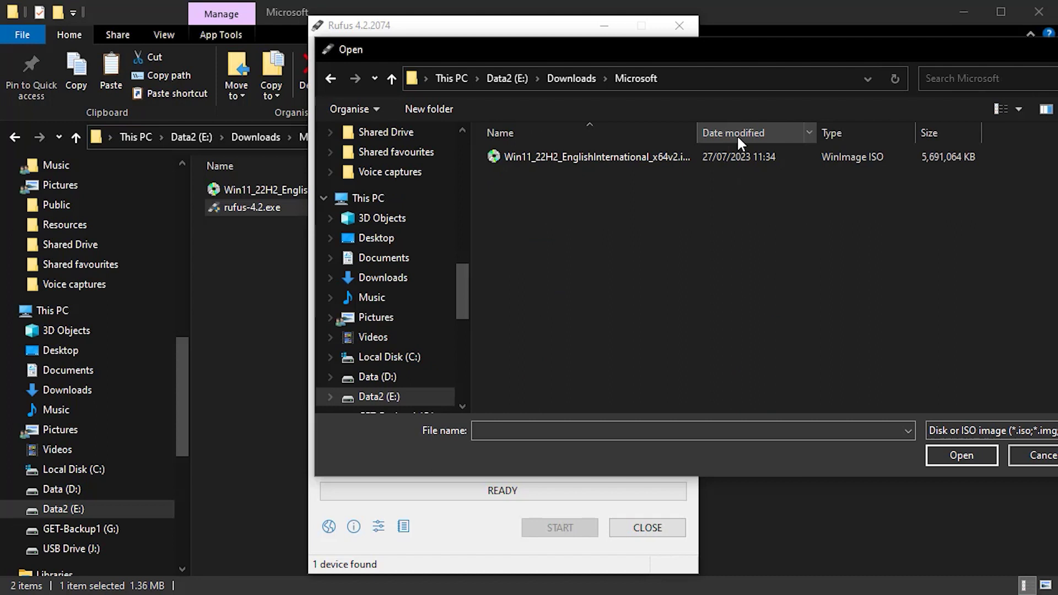
{"action": "double_click", "coordinate": [548, 156]}
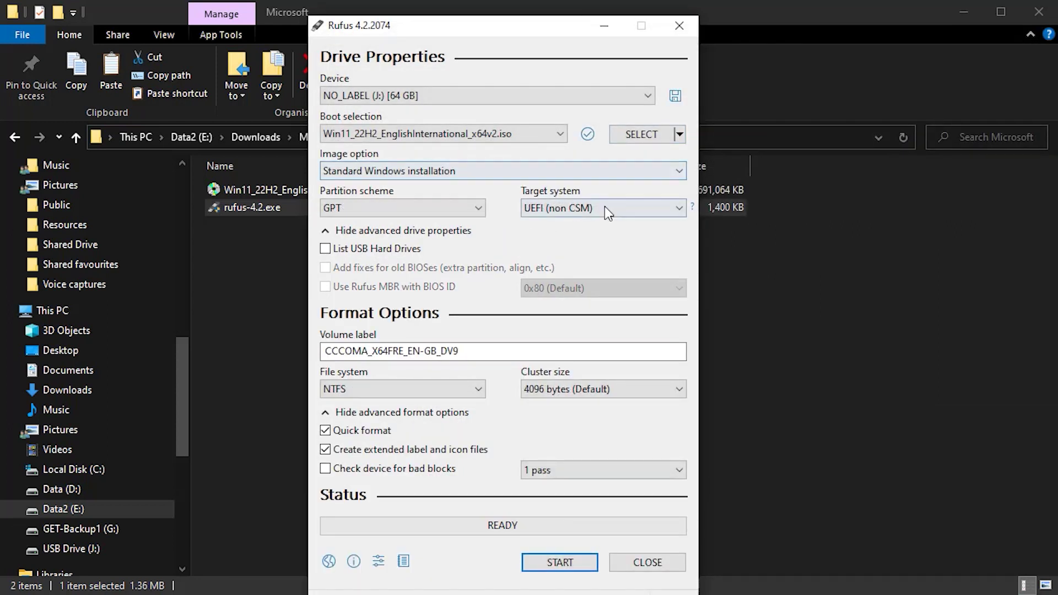
Keep Standard Windows installation as the image option and start writing.
{"action": "left_click", "coordinate": [680, 175]}
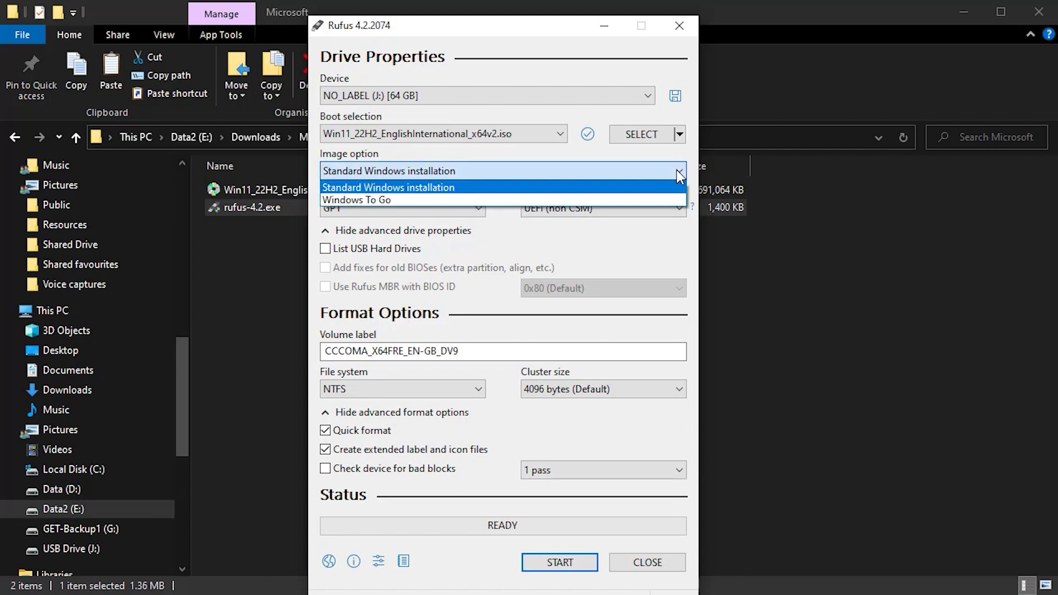
{"action": "left_click", "coordinate": [679, 174]}
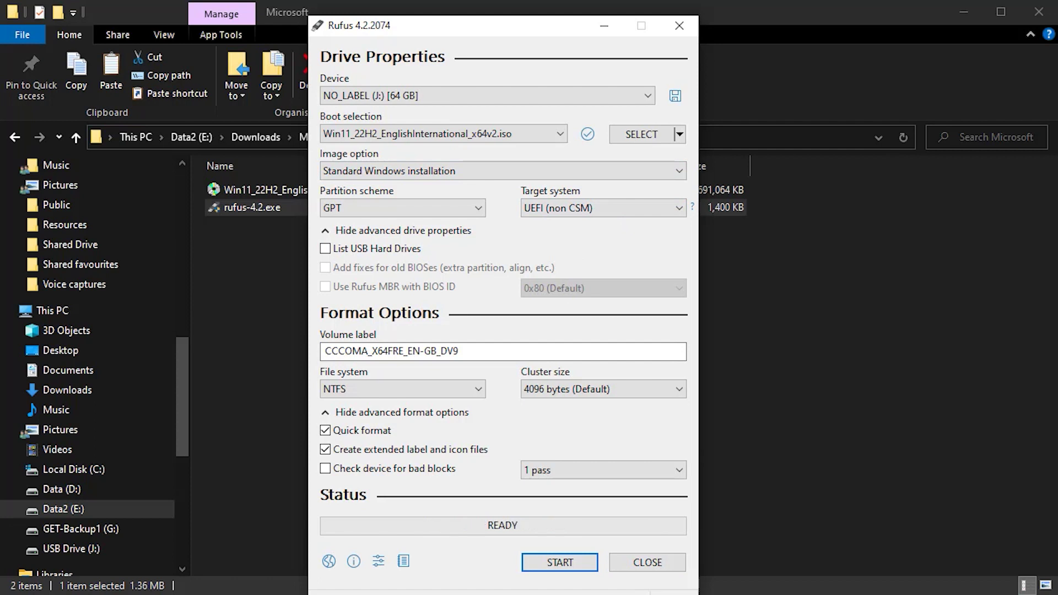
{"action": "left_click", "coordinate": [555, 565]}
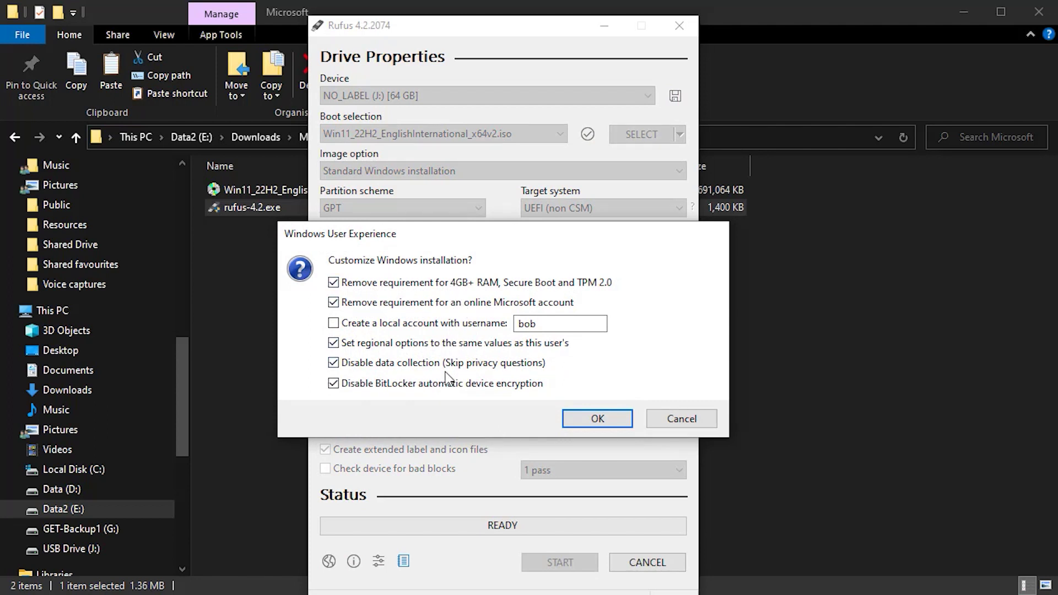
Untick every option except removing the 4GB+ RAM, Secure Boot and TPM 2.0 requirement, then confirm erasing the USB.
{"action": "left_click", "coordinate": [334, 344]}
{"action": "left_click", "coordinate": [334, 364]}
{"action": "left_click", "coordinate": [334, 384]}
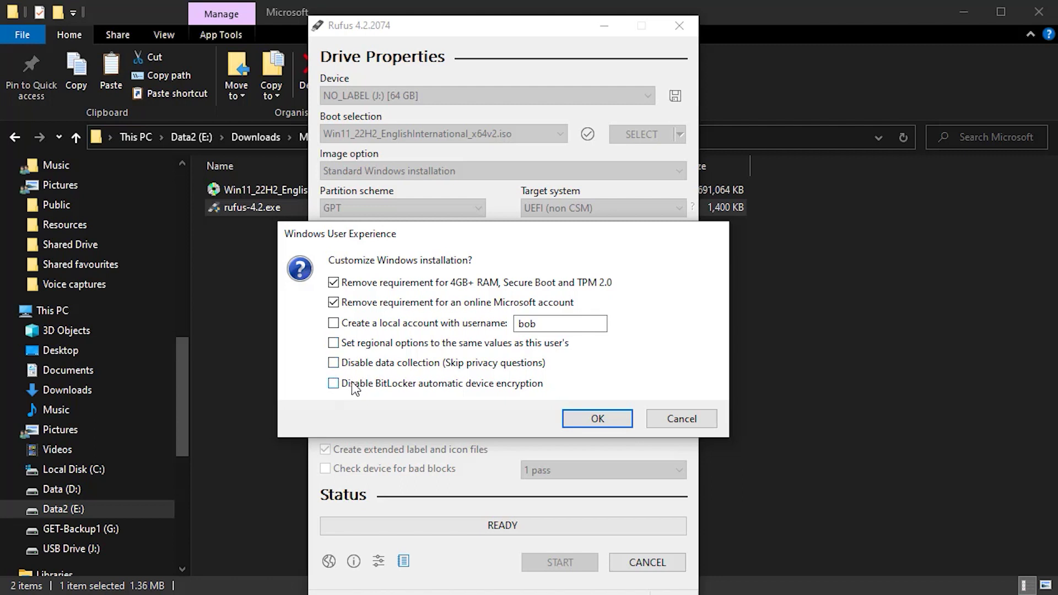
{"action": "left_click", "coordinate": [335, 303]}
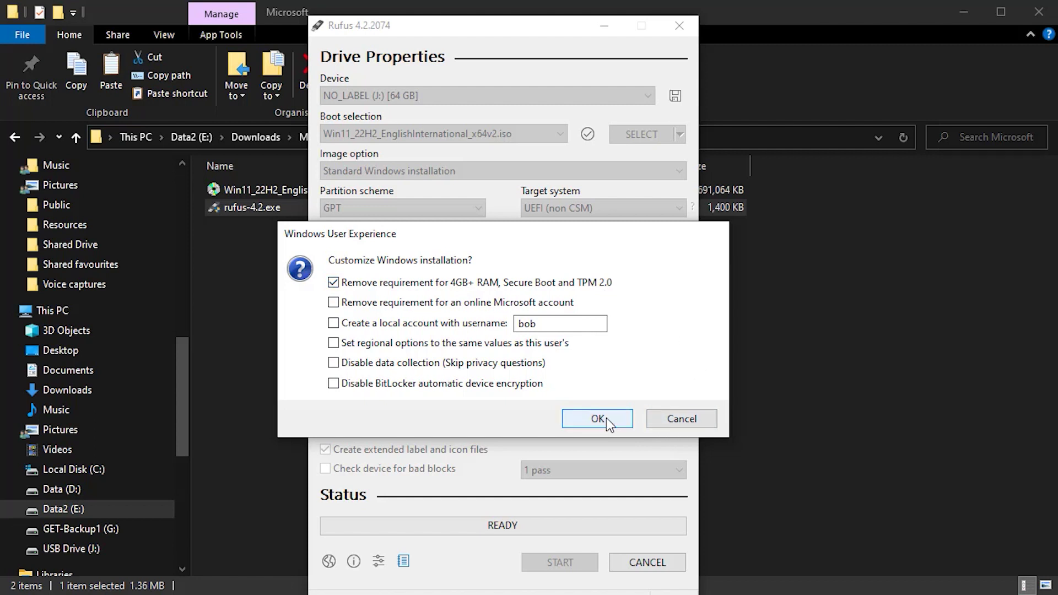
{"action": "left_click", "coordinate": [606, 417]}
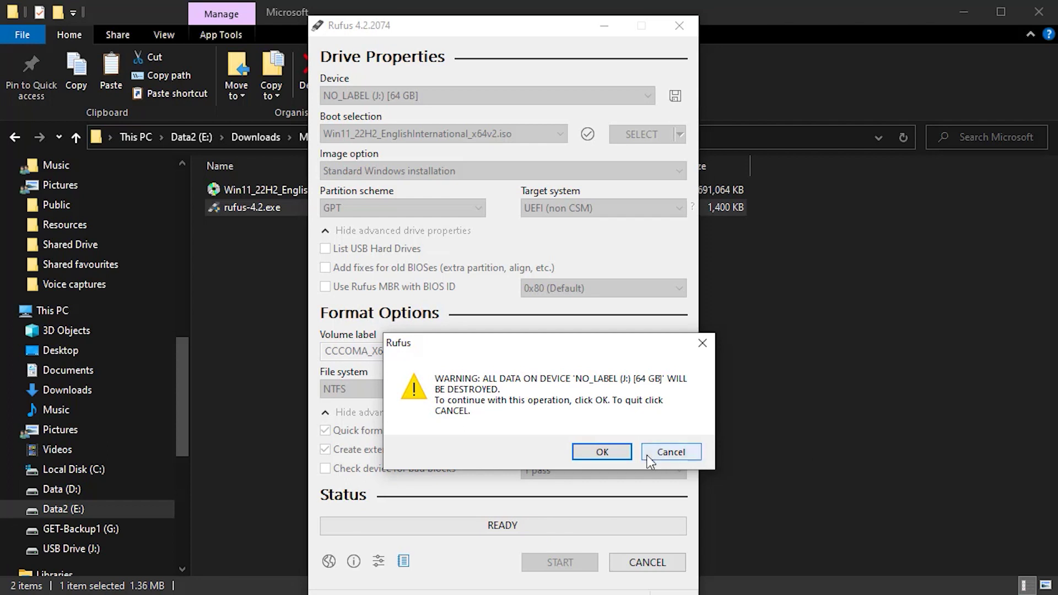
{"action": "left_click", "coordinate": [615, 452]}
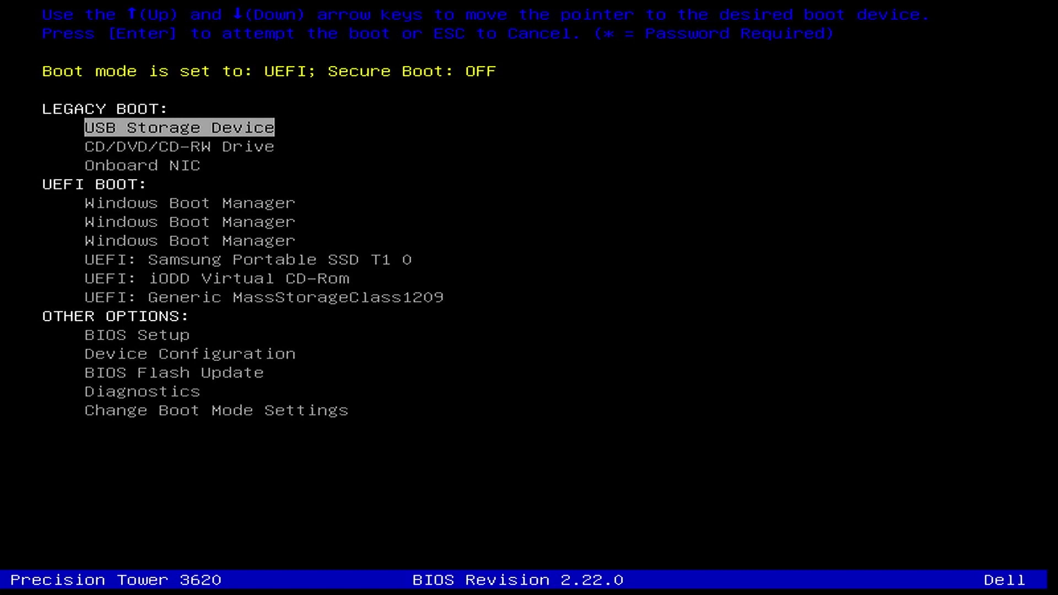
Boot from the UEFI: Generic MassStorageClass1209 USB entry.
{"action": "key", "text": "Down"}
{"action": "key", "text": "Down"}
{"action": "key", "text": "Down"}
{"action": "key", "text": "Down"}
{"action": "key", "text": "Down"}
{"action": "key", "text": "Down"}
{"action": "key", "text": "Down"}
{"action": "key", "text": "Down"}
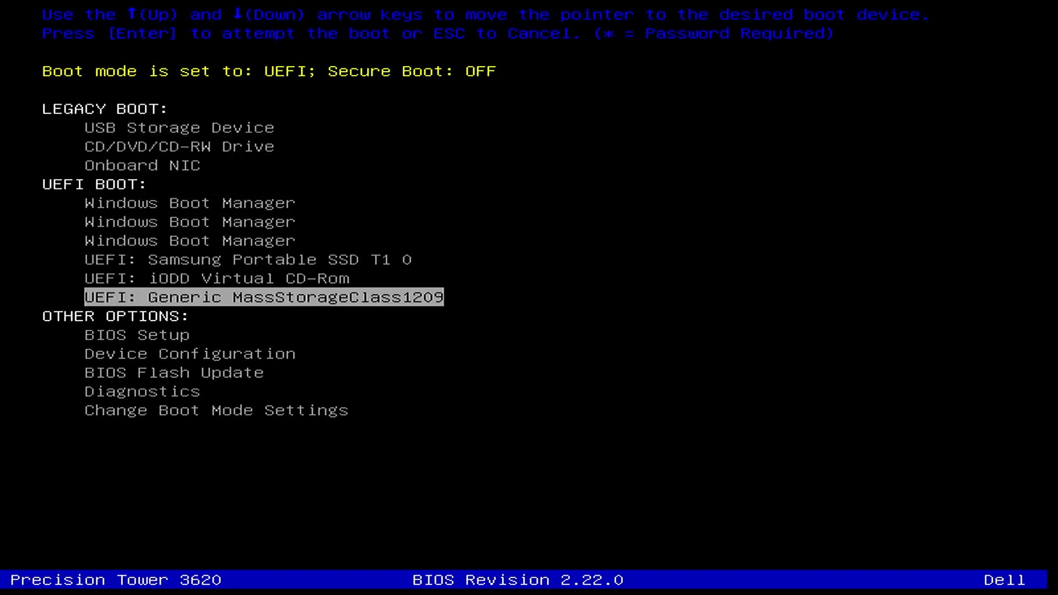
{"action": "key", "text": "Return"}
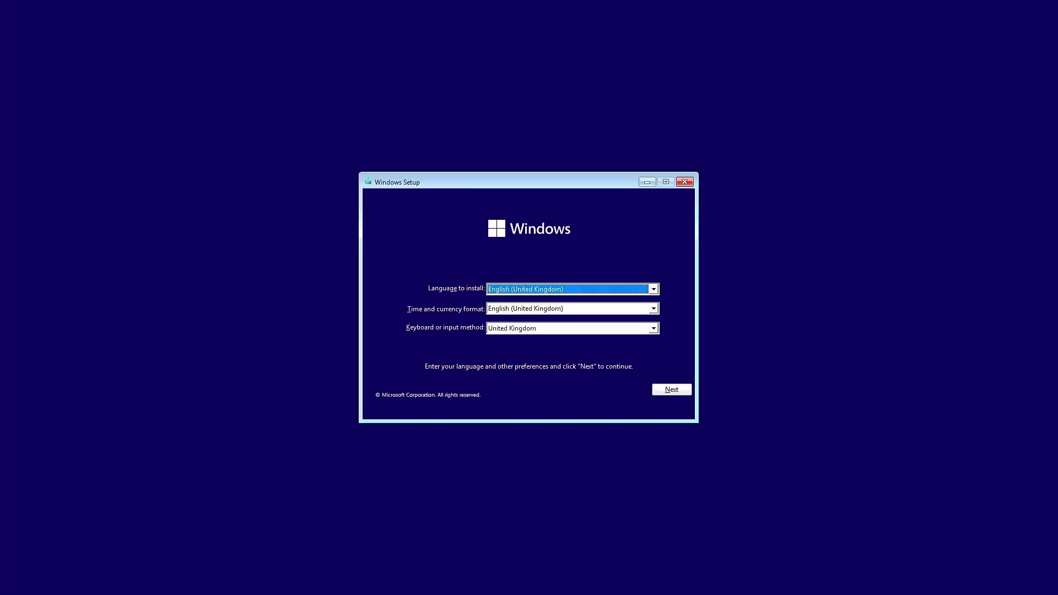
Accept English (United Kingdom) settings and the licence terms, and choose a custom install.
{"action": "left_click", "coordinate": [674, 391]}
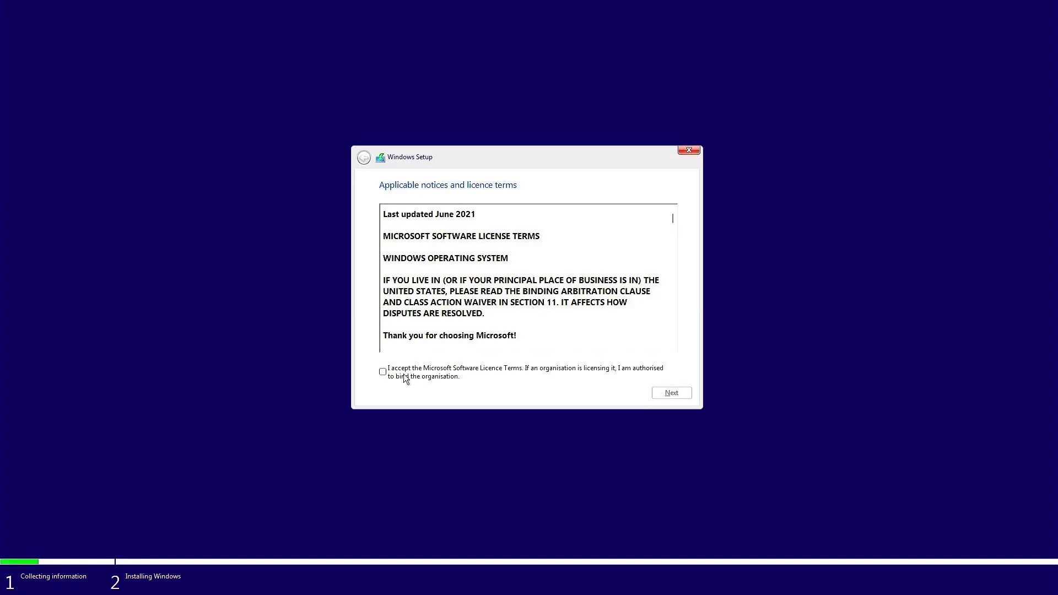
{"action": "left_click", "coordinate": [404, 374]}
{"action": "left_click", "coordinate": [667, 393]}
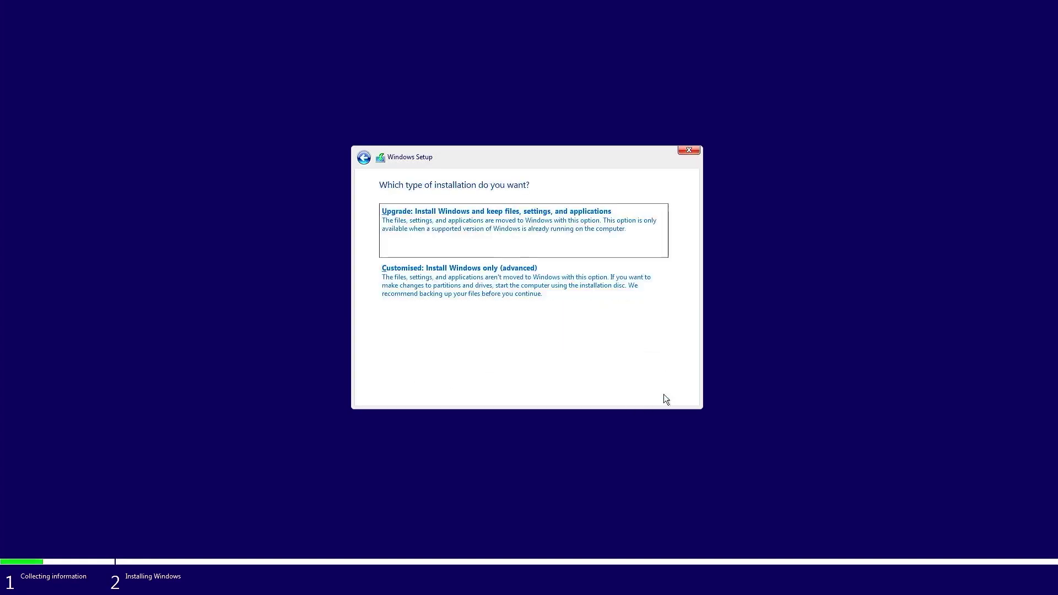
{"action": "left_click", "coordinate": [522, 284]}
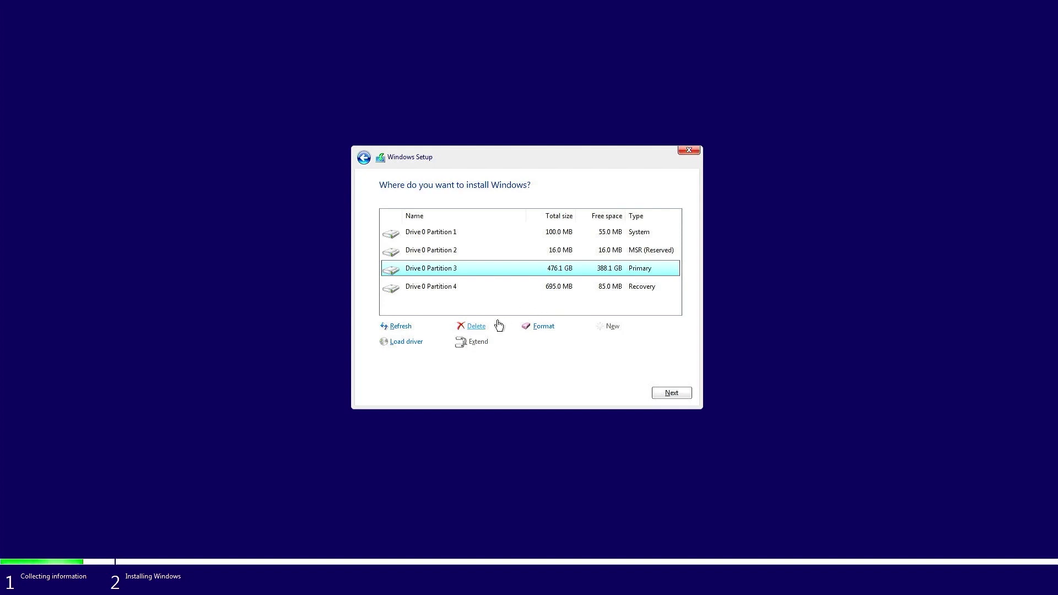
Delete the 476.1 GB, 100 MB, 16 MB MSR and 695 MB partitions, then install to unallocated space.
{"action": "left_click", "coordinate": [473, 327]}
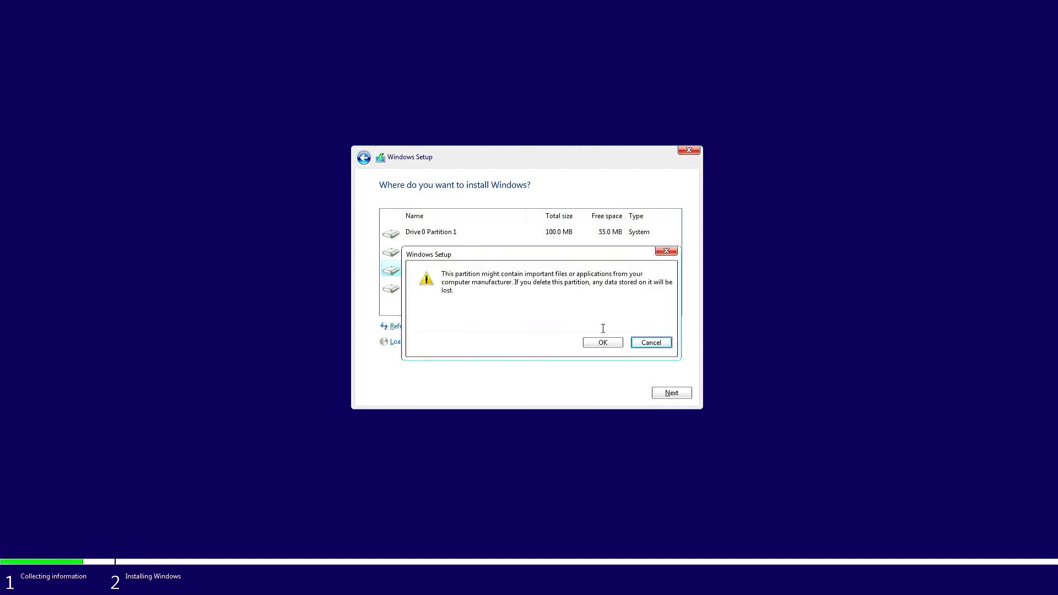
{"action": "left_click", "coordinate": [602, 342]}
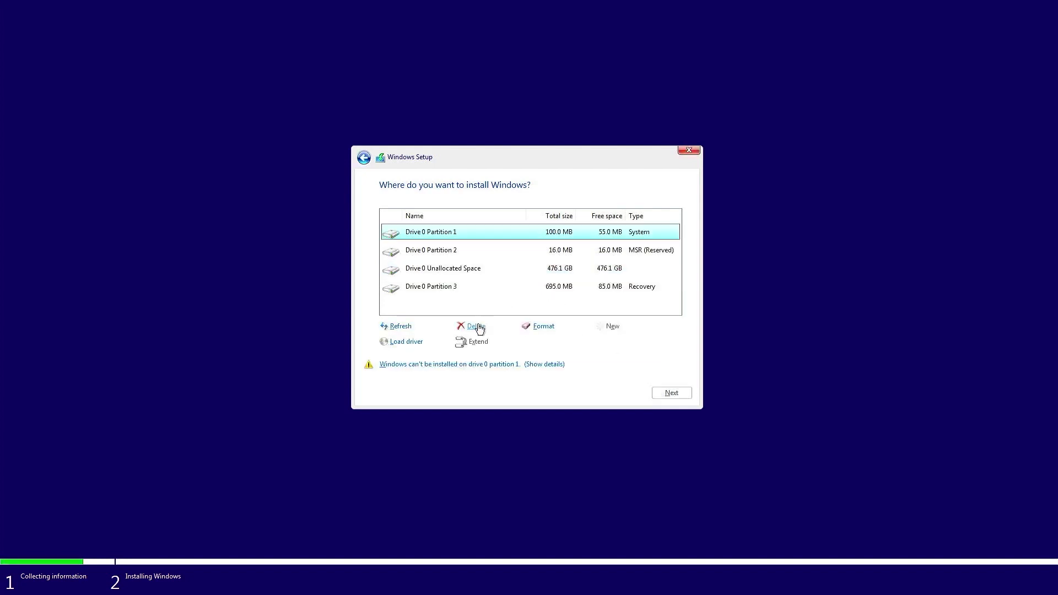
{"action": "left_click", "coordinate": [475, 326]}
{"action": "left_click", "coordinate": [601, 342]}
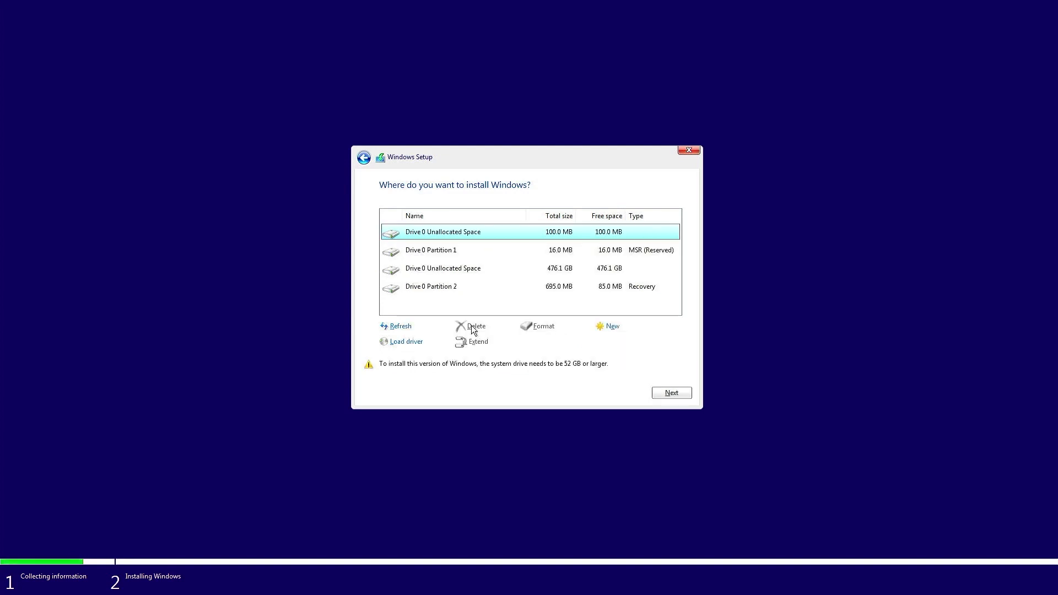
{"action": "left_click", "coordinate": [443, 249]}
{"action": "left_click", "coordinate": [474, 326]}
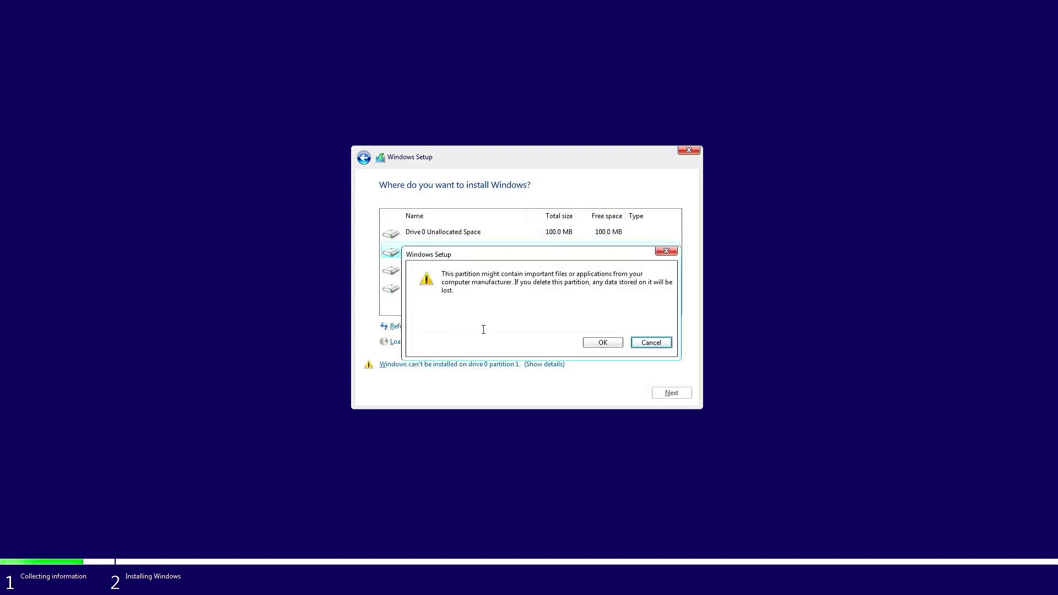
{"action": "left_click", "coordinate": [601, 342]}
{"action": "left_click", "coordinate": [439, 253]}
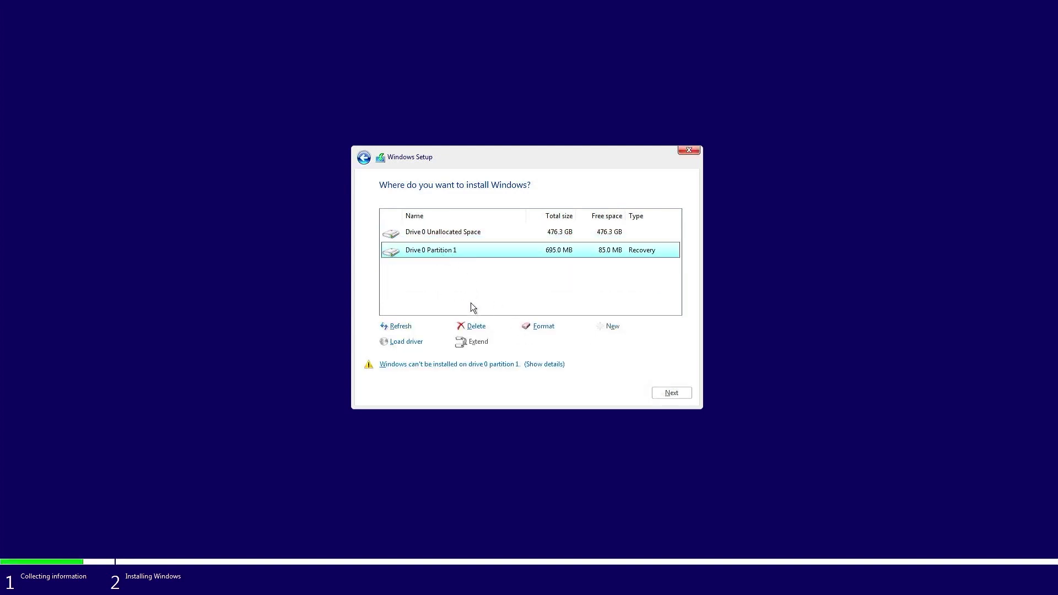
{"action": "left_click", "coordinate": [475, 327]}
{"action": "left_click", "coordinate": [600, 342]}
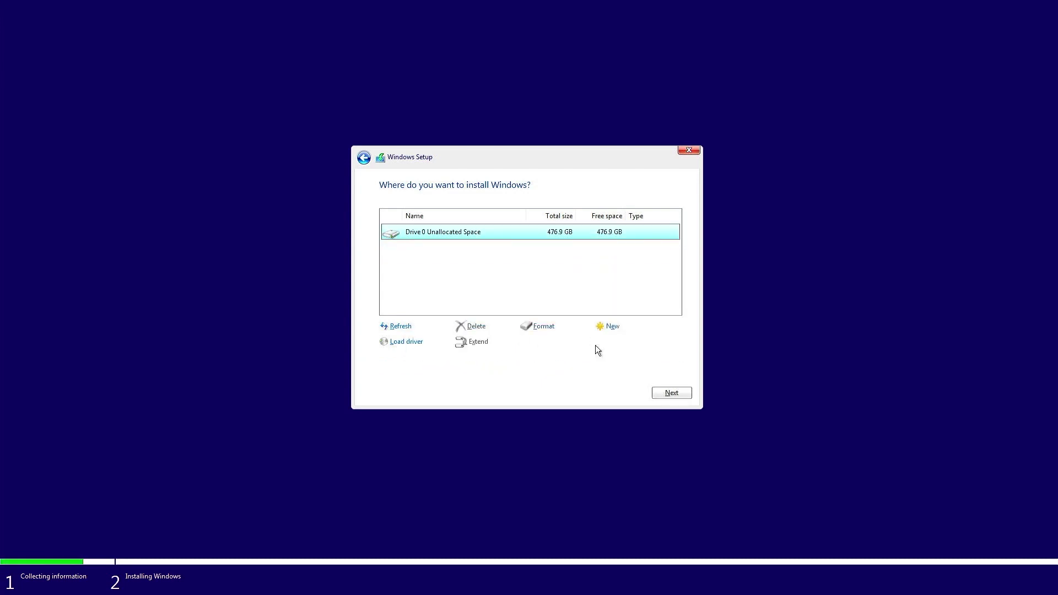
{"action": "left_click", "coordinate": [666, 392]}
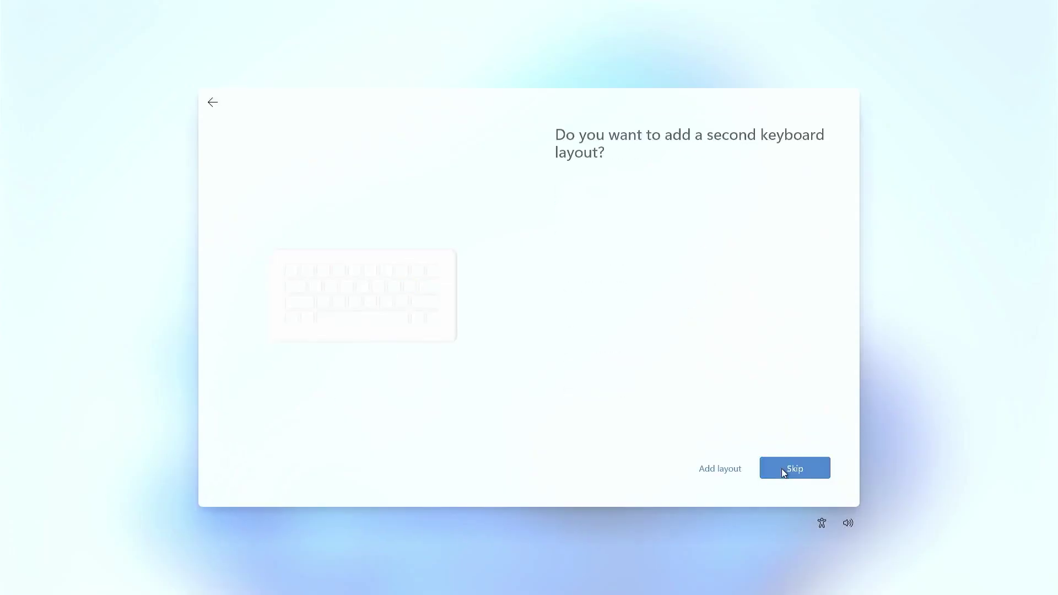
Skip the second keyboard layout and name the device DELL36.
{"action": "left_click", "coordinate": [794, 467]}
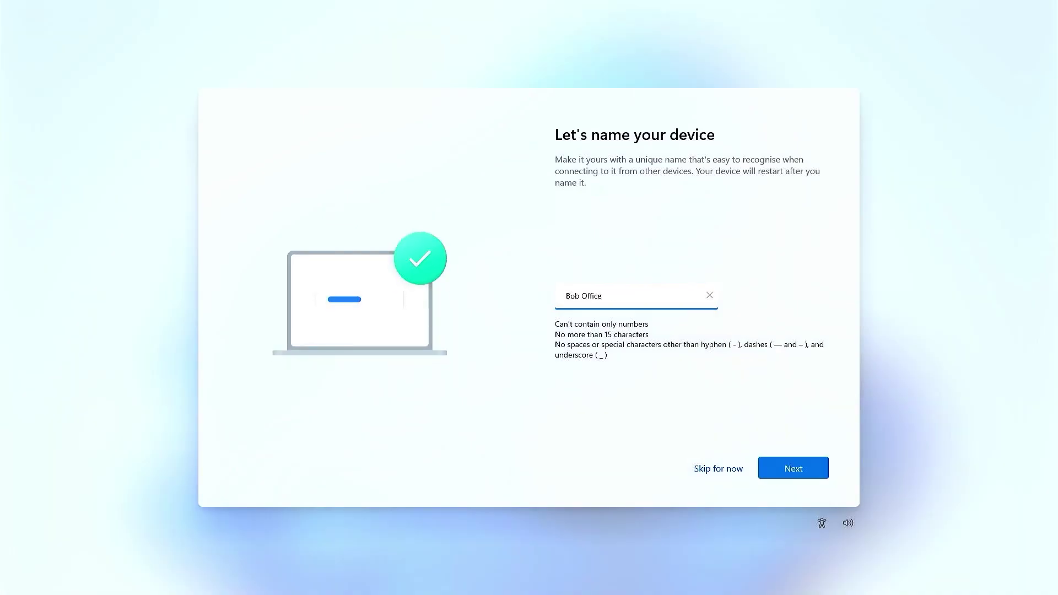
{"action": "left_click", "coordinate": [801, 472]}
{"action": "left_click", "coordinate": [612, 295]}
{"action": "key", "text": "BackSpace"}
{"action": "key", "text": "BackSpace"}
{"action": "key", "text": "BackSpace"}
{"action": "key", "text": "BackSpace"}
{"action": "key", "text": "BackSpace"}
{"action": "key", "text": "BackSpace"}
{"action": "key", "text": "BackSpace"}
{"action": "key", "text": "BackSpace"}
{"action": "key", "text": "BackSpace"}
{"action": "key", "text": "BackSpace"}
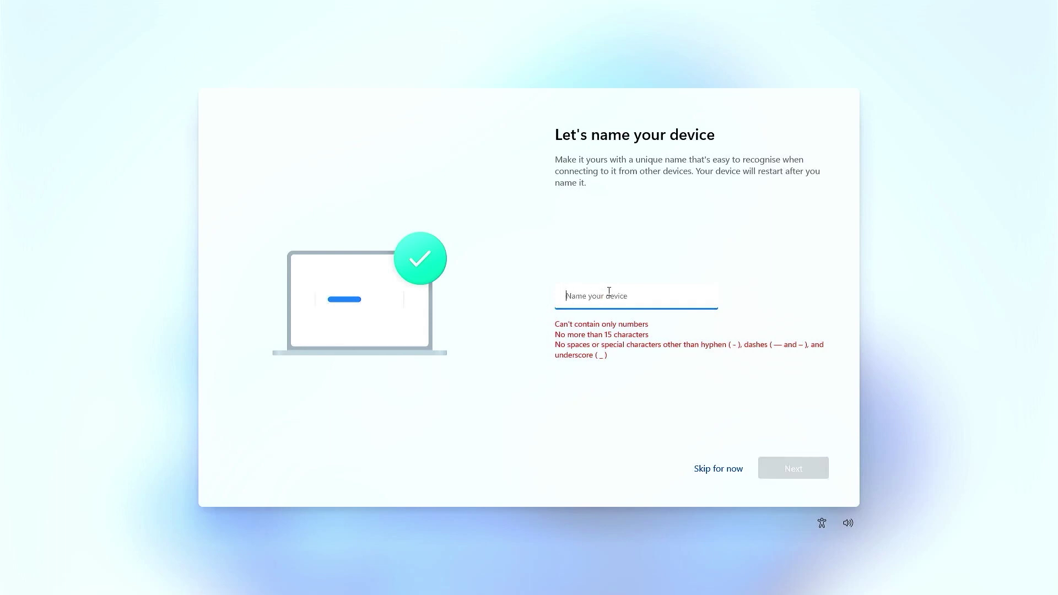
{"action": "type", "text": "DELL36"}
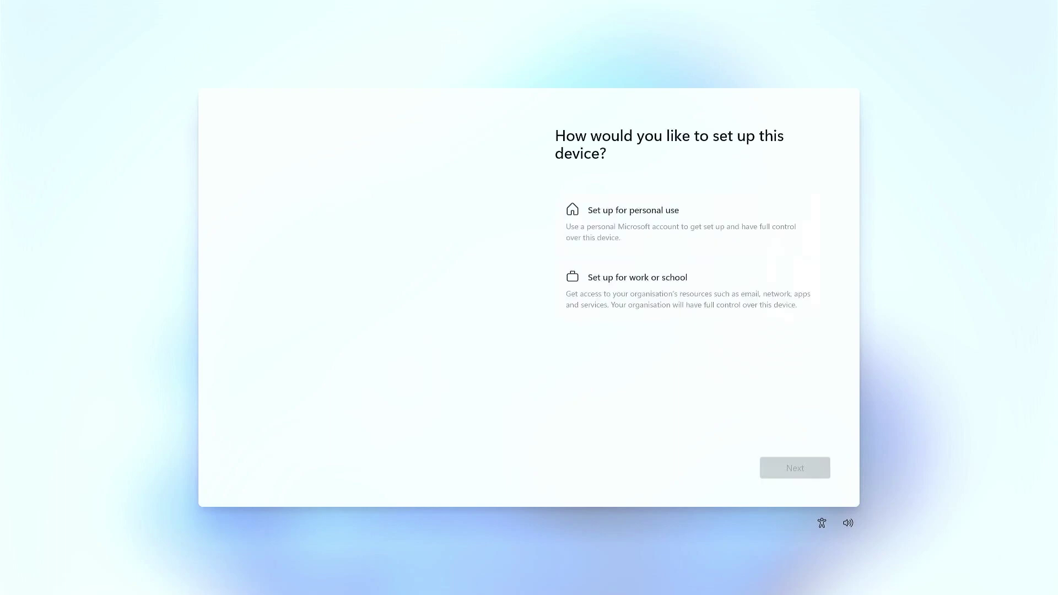
Choose personal use and sign in with the Microsoft account e-mail and password.
{"action": "left_click", "coordinate": [630, 231]}
{"action": "left_click", "coordinate": [795, 467]}
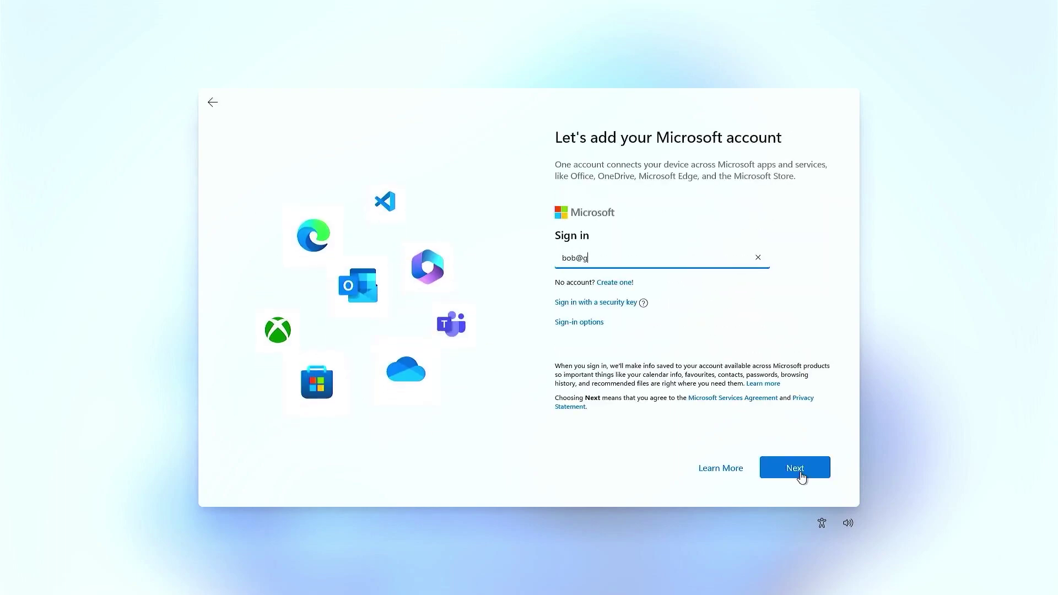
{"action": "left_click", "coordinate": [795, 467]}
{"action": "type", "text": "Password123!"}
{"action": "left_click", "coordinate": [796, 466]}
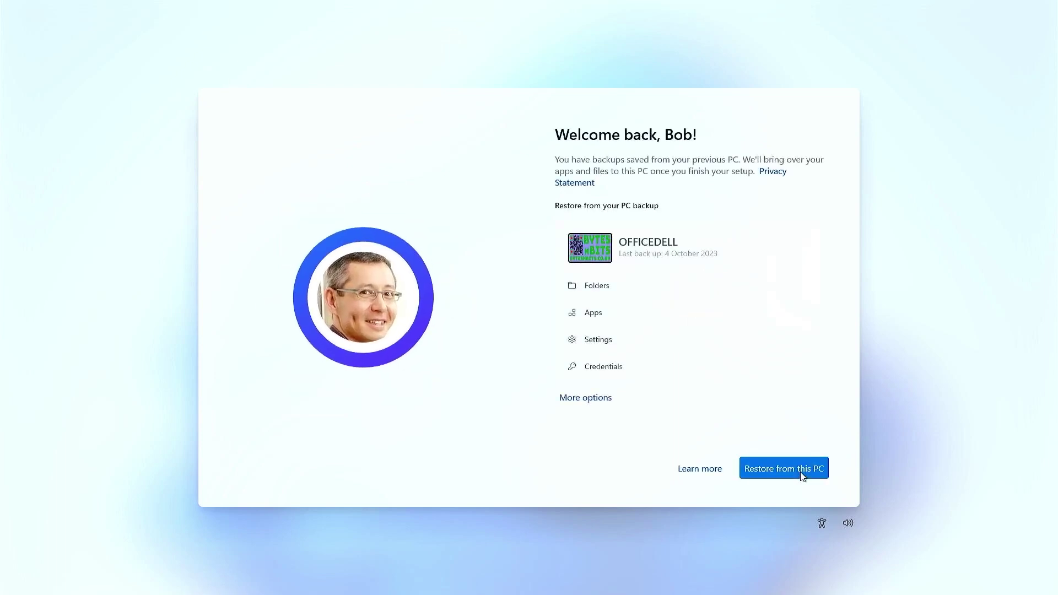
Restore from the OFFICEDELL backup of the previous PC.
{"action": "left_click", "coordinate": [801, 472]}
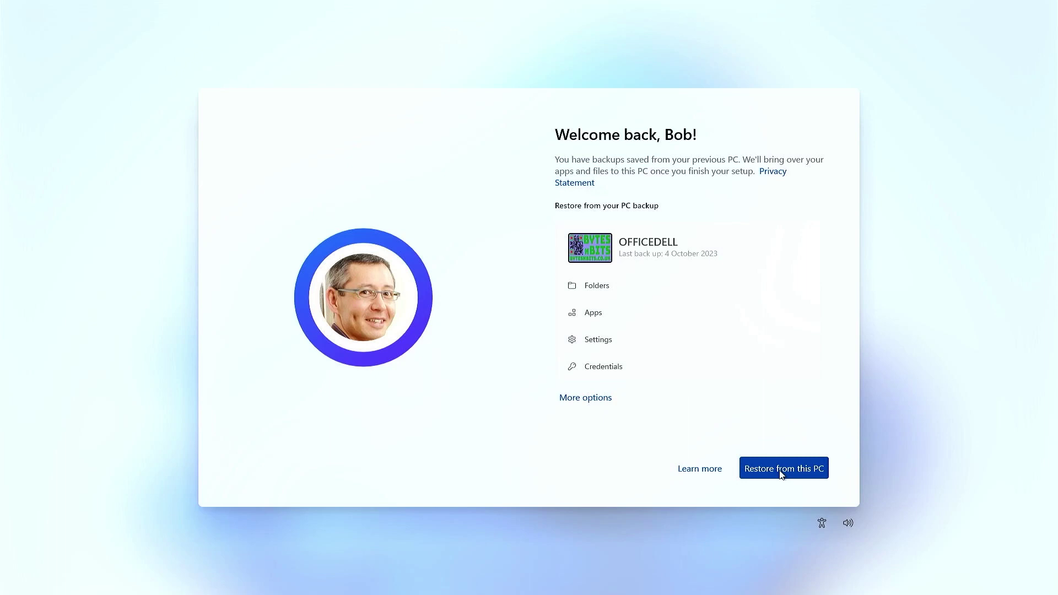
{"action": "left_click", "coordinate": [782, 470]}
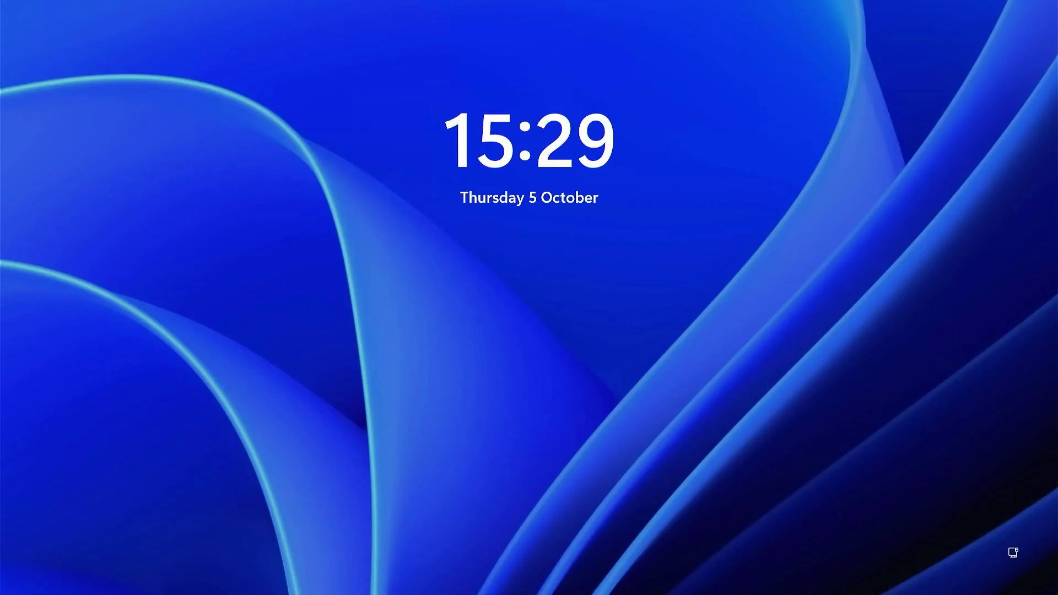
Sign in with the account PIN, open Start, and close the restored Edge window.
{"action": "type", "text": "password1234"}
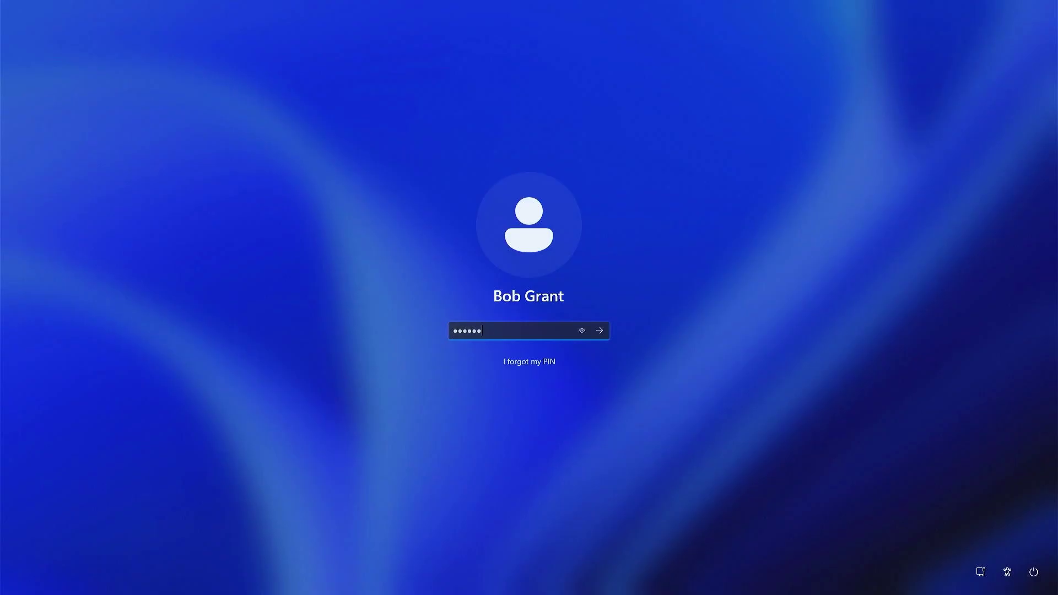
{"action": "key", "text": "Return"}
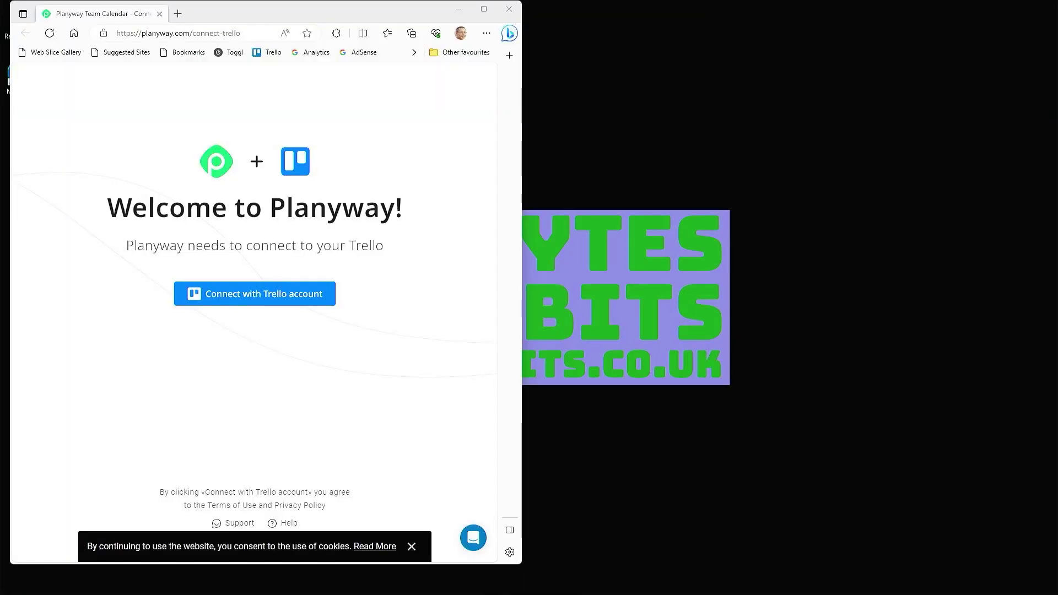
{"action": "key", "text": "super"}
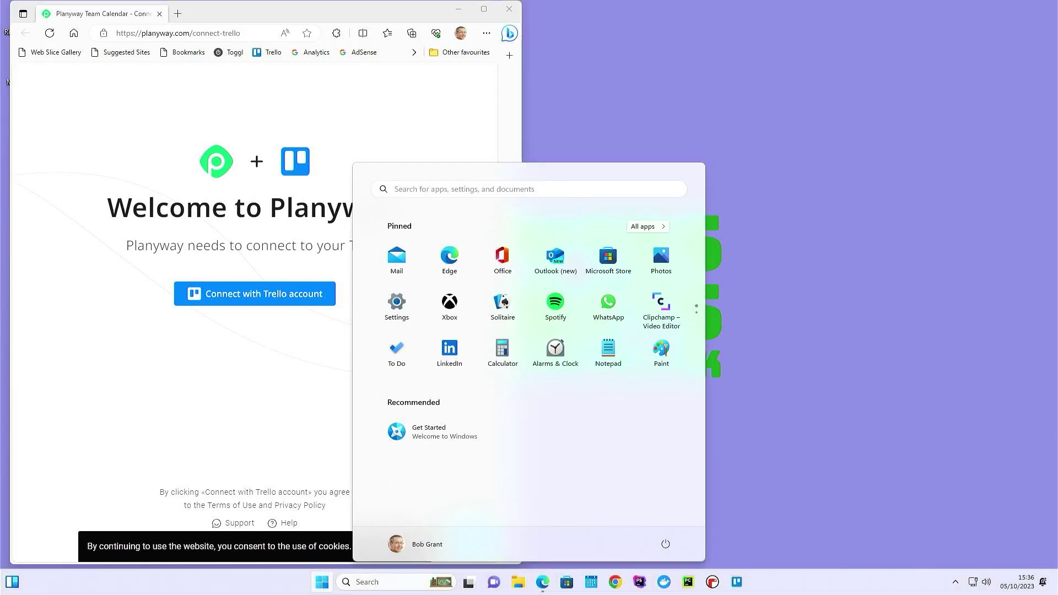
{"action": "left_click", "coordinate": [510, 11]}
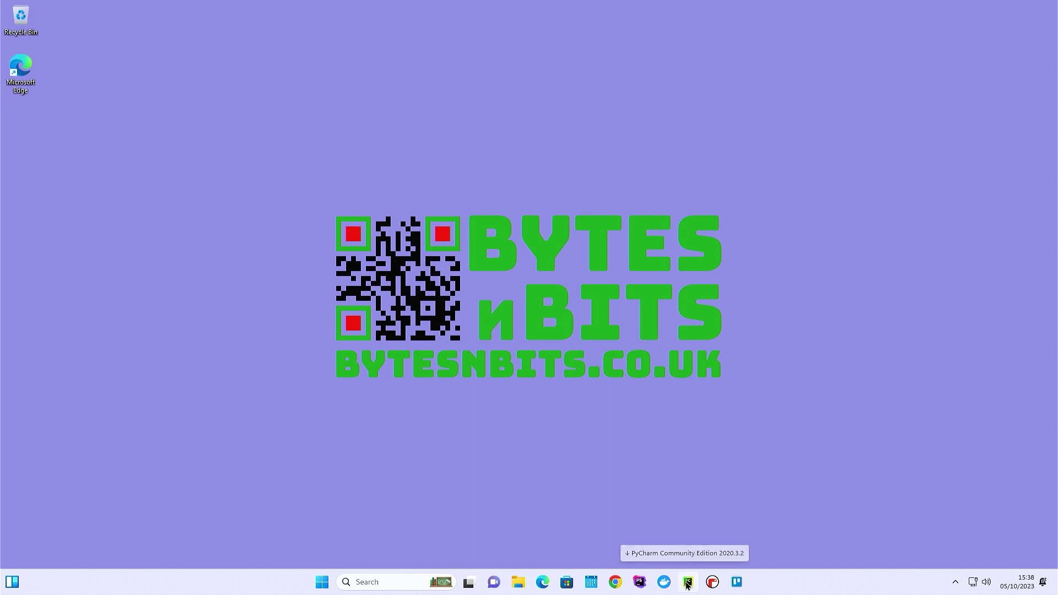
{"action": "left_click", "coordinate": [687, 583]}
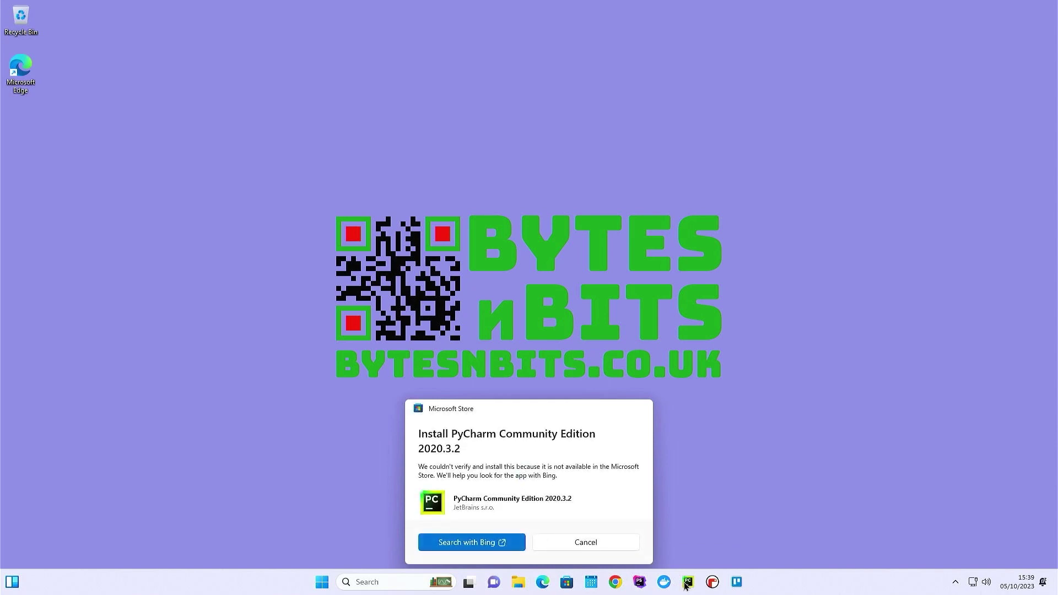
{"action": "left_click", "coordinate": [711, 585]}
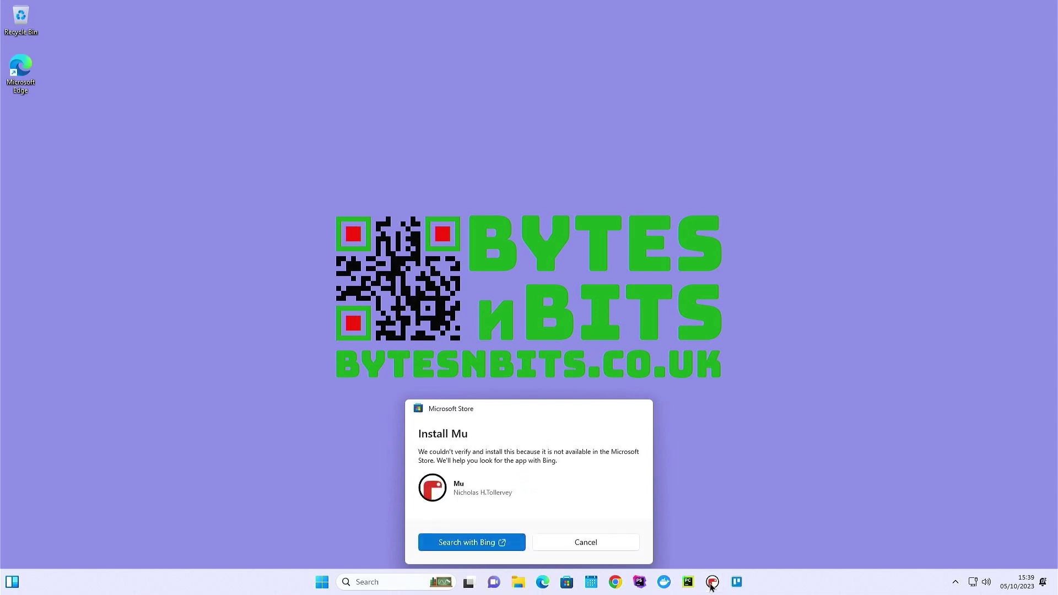
{"action": "left_click", "coordinate": [732, 490]}
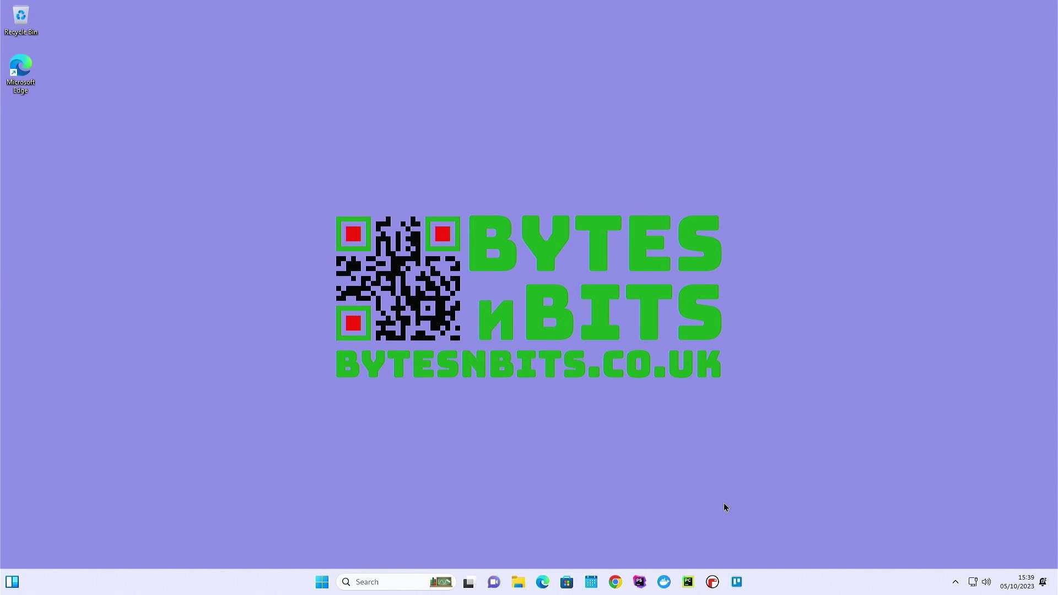
{"action": "left_click", "coordinate": [384, 584]}
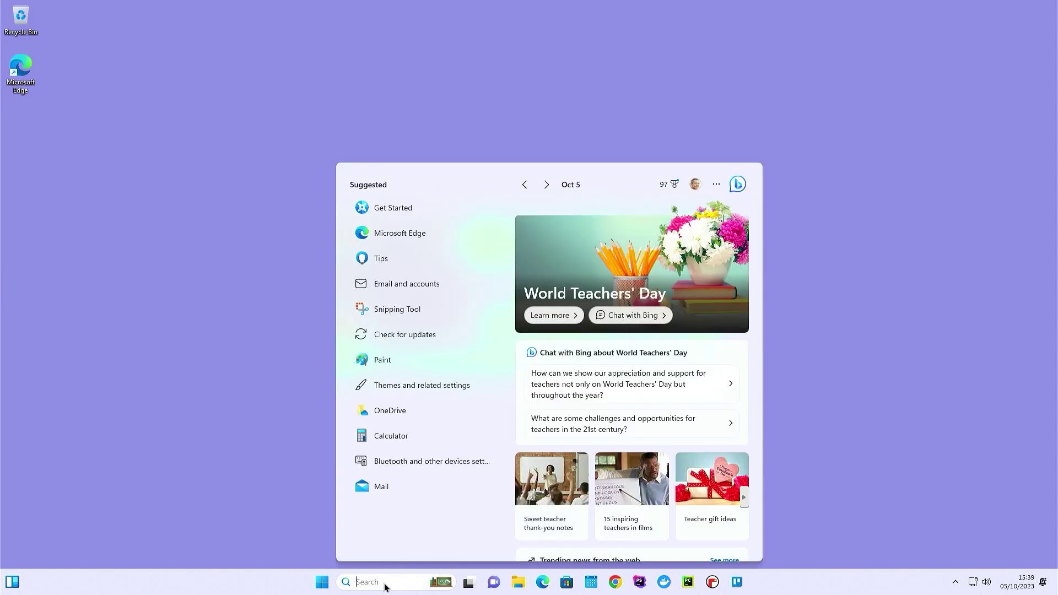
{"action": "type", "text": "activation"}
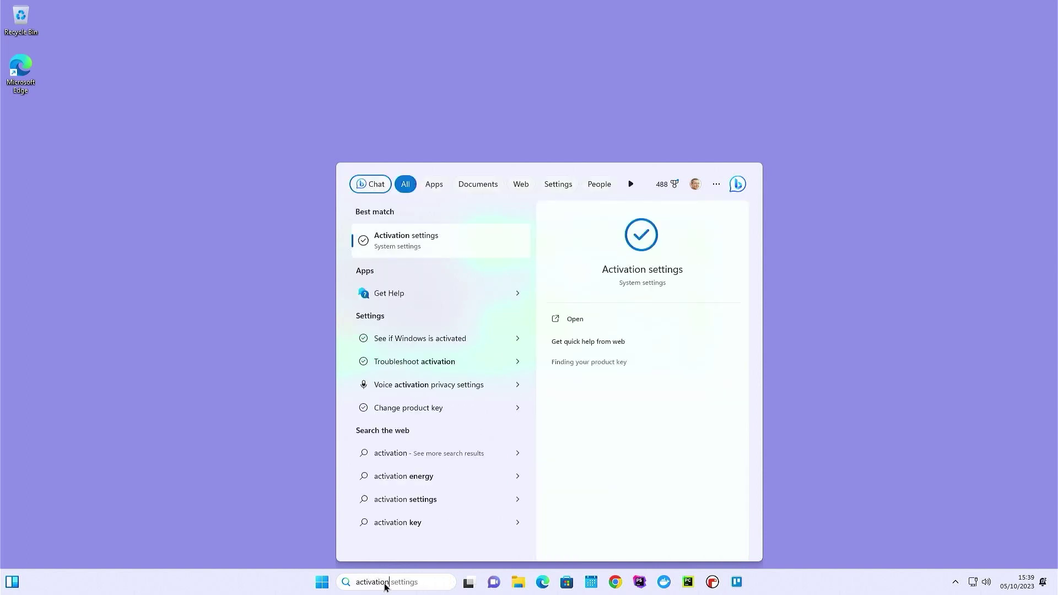
{"action": "left_click", "coordinate": [422, 246]}
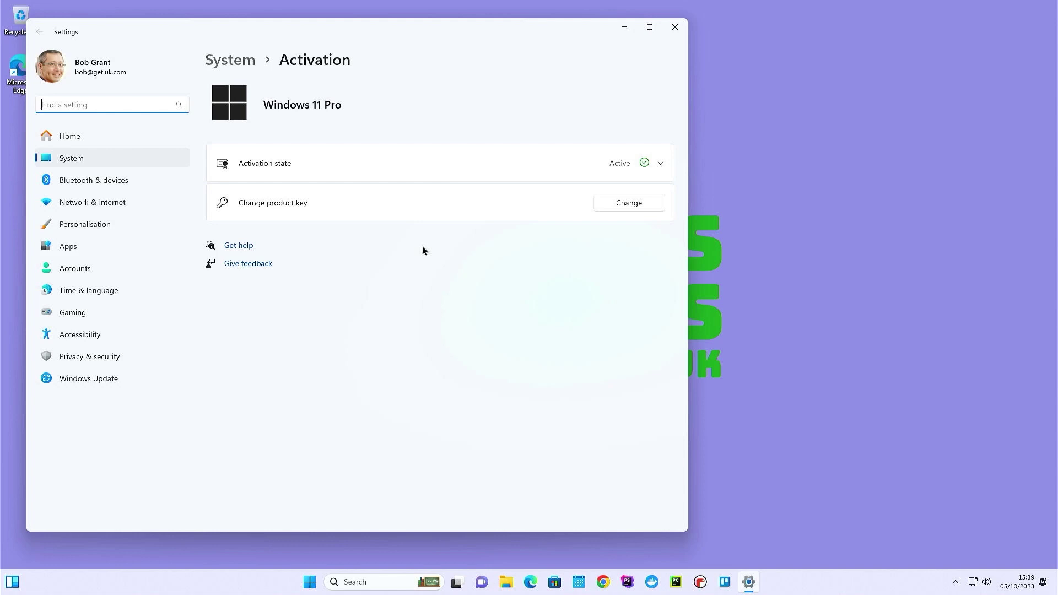
{"action": "left_click", "coordinate": [675, 27]}
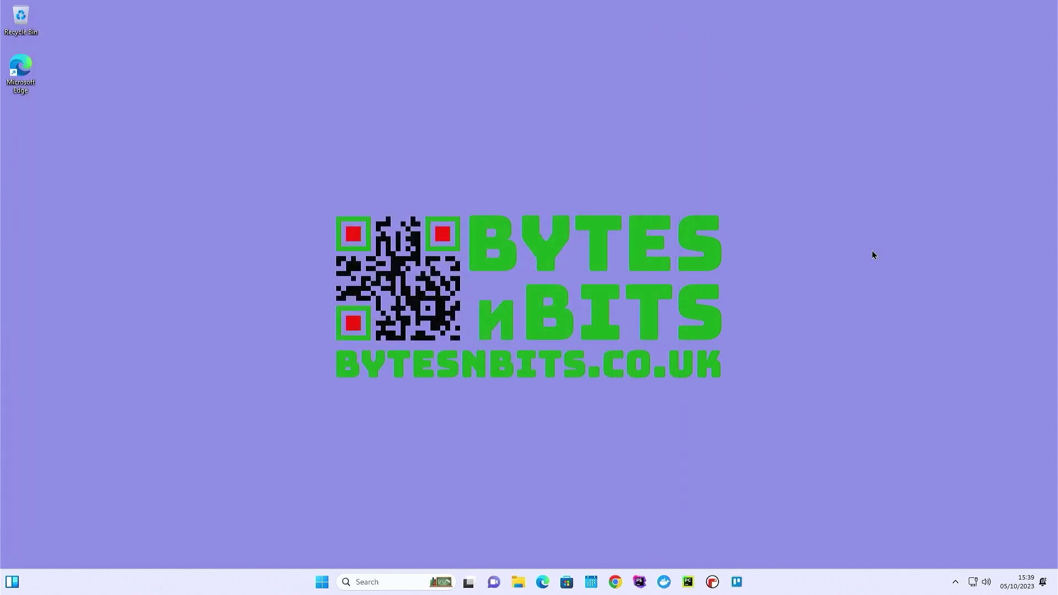